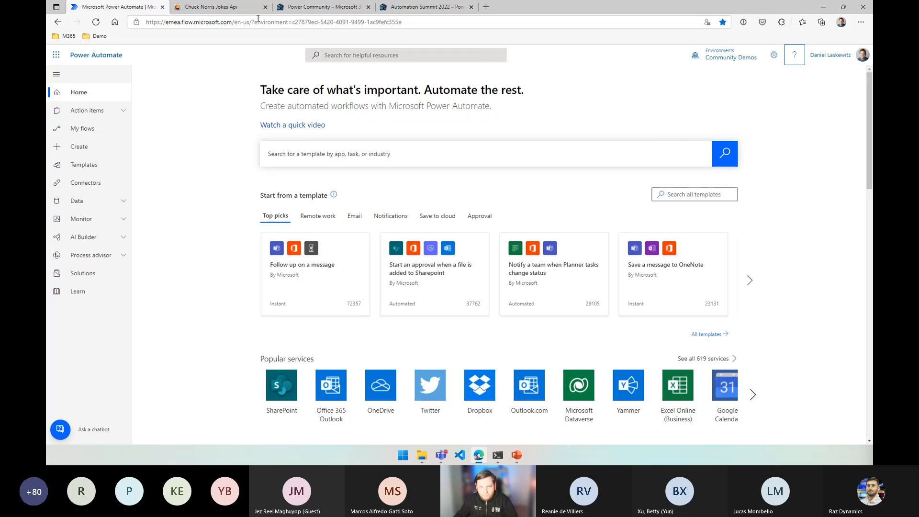
# - Examine the Chuck Norris Jokes API documentation for the random-joke-by-category and list-of-categories endpoints
pyautogui.click(210, 11)
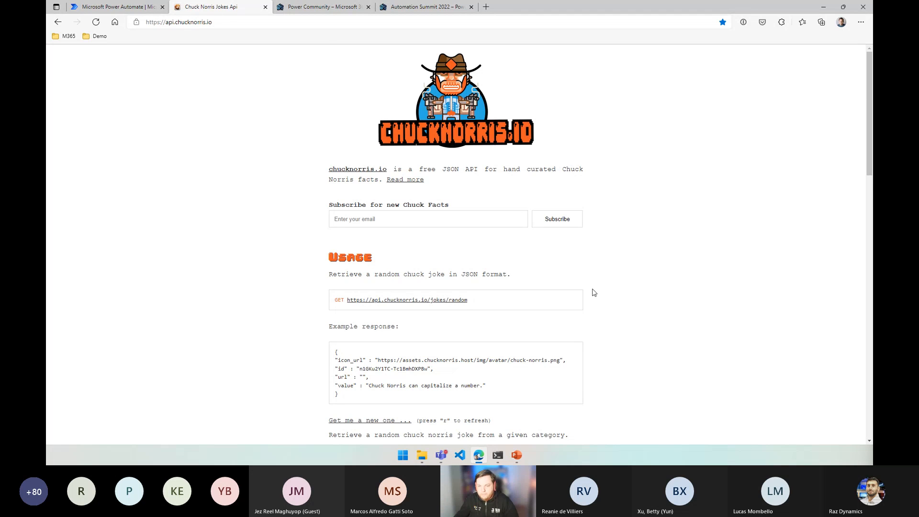
pyautogui.scroll(-3, 593, 292)
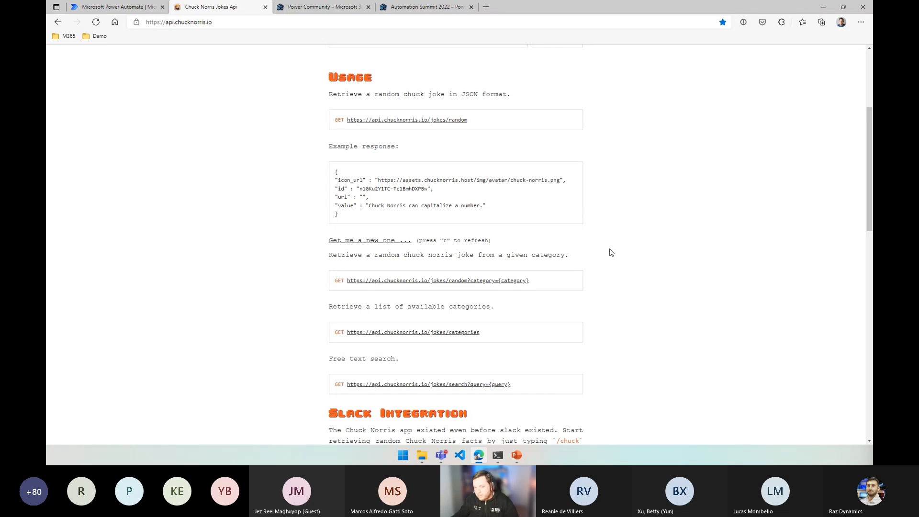
pyautogui.moveTo(545, 282); pyautogui.dragTo(348, 287)
pyautogui.scroll(-3, 348, 288)
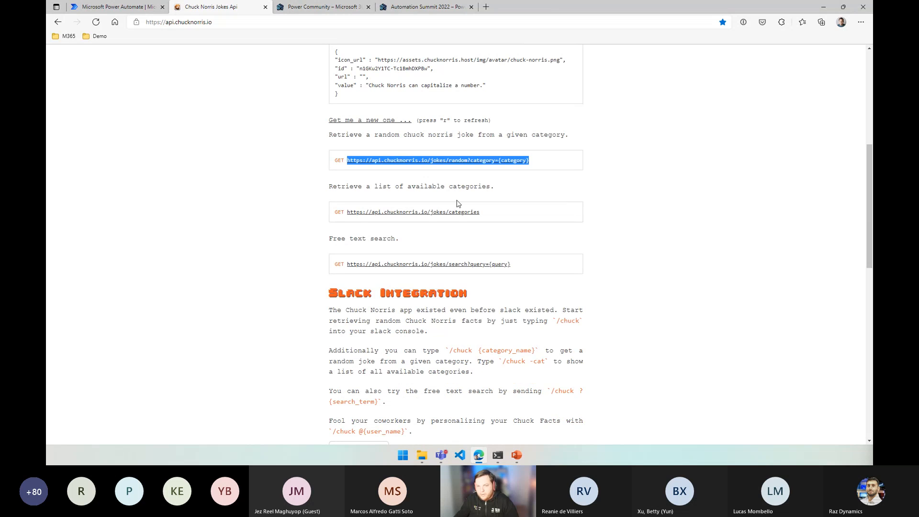
pyautogui.click(494, 216)
pyautogui.moveTo(494, 216); pyautogui.dragTo(339, 214)
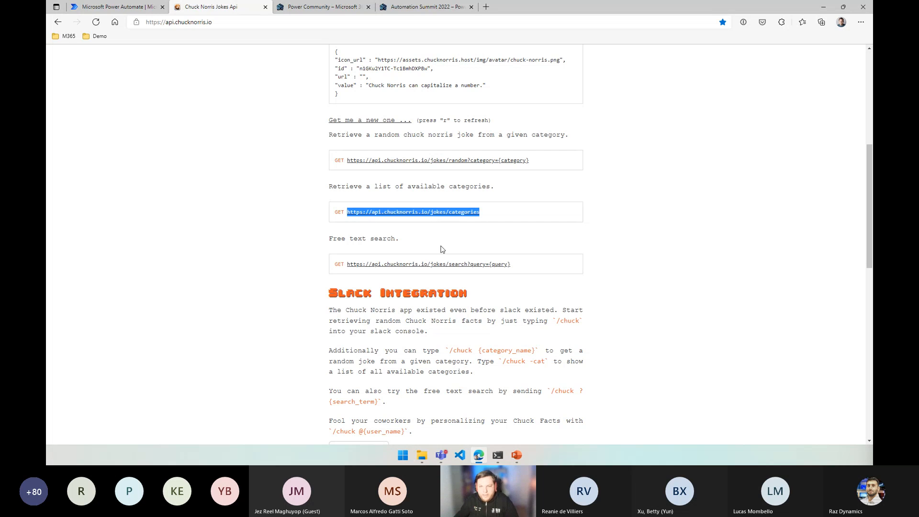
pyautogui.click(653, 213)
pyautogui.scroll(1, 651, 211)
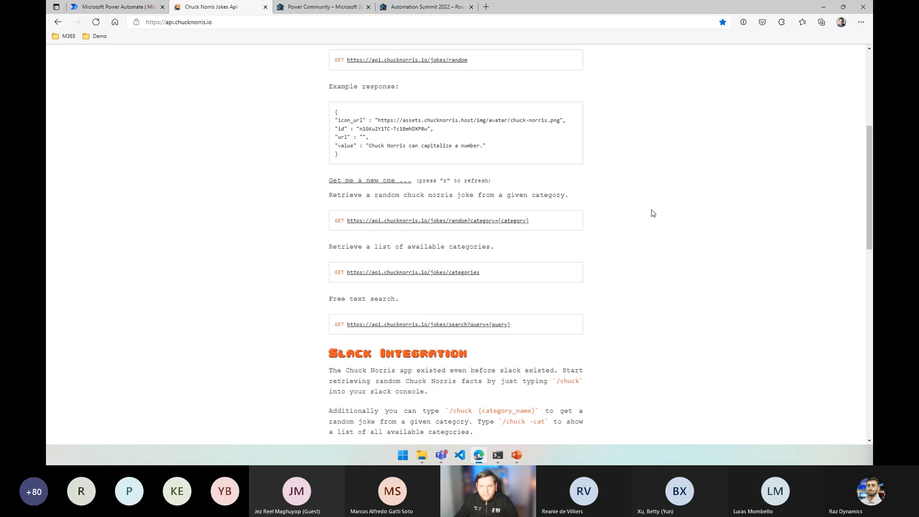
pyautogui.moveTo(329, 196); pyautogui.dragTo(568, 205)
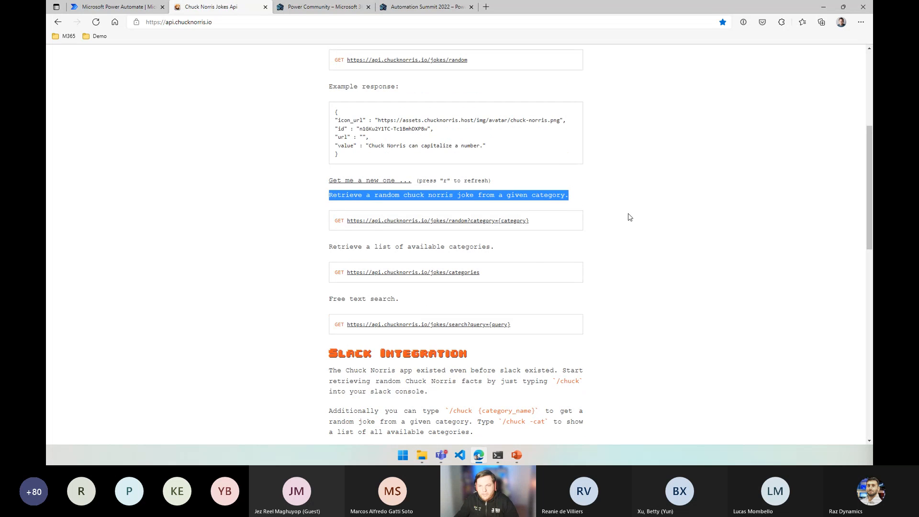
pyautogui.tripleClick(617, 238)
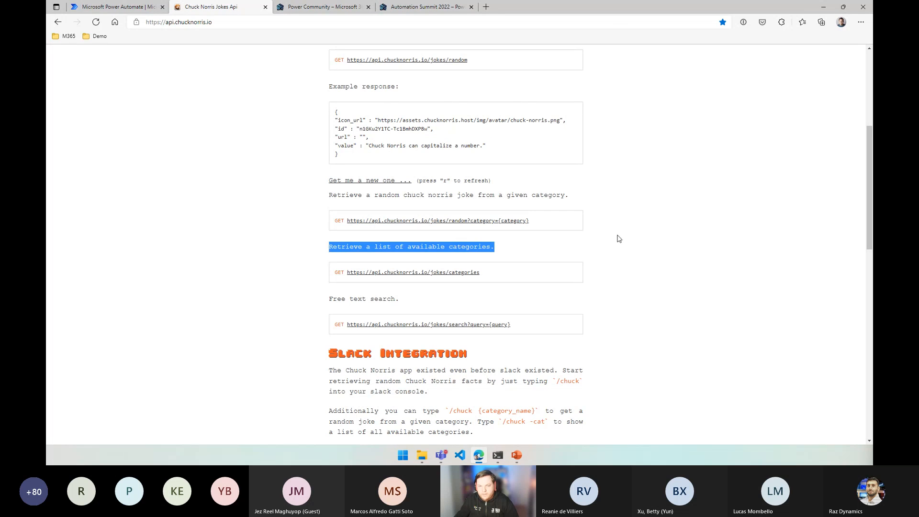
pyautogui.click(643, 238)
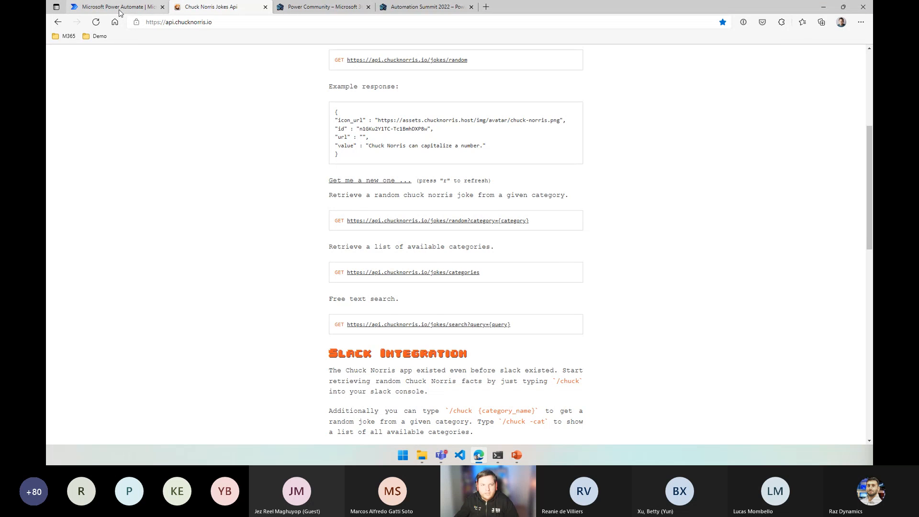
# - Create a custom connector from blank in Power Automate with the name Chuck Norris IO
pyautogui.click(119, 8)
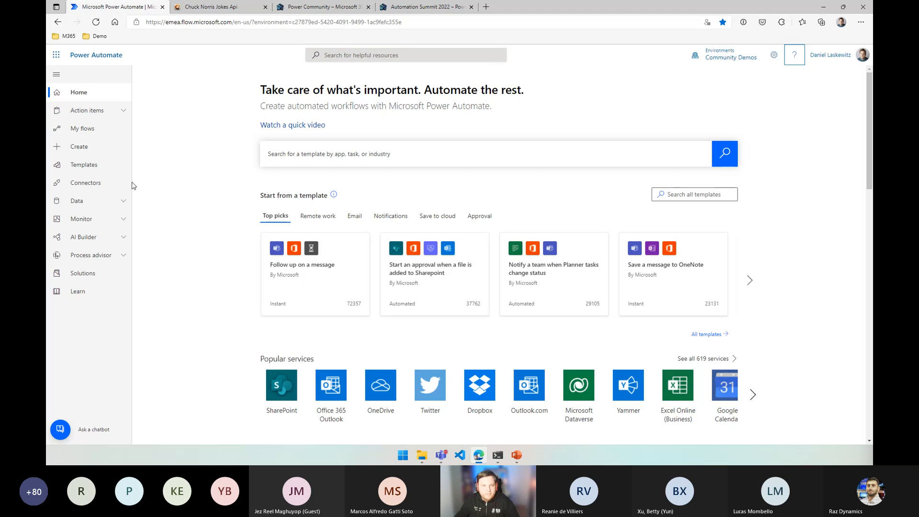
pyautogui.click(90, 200)
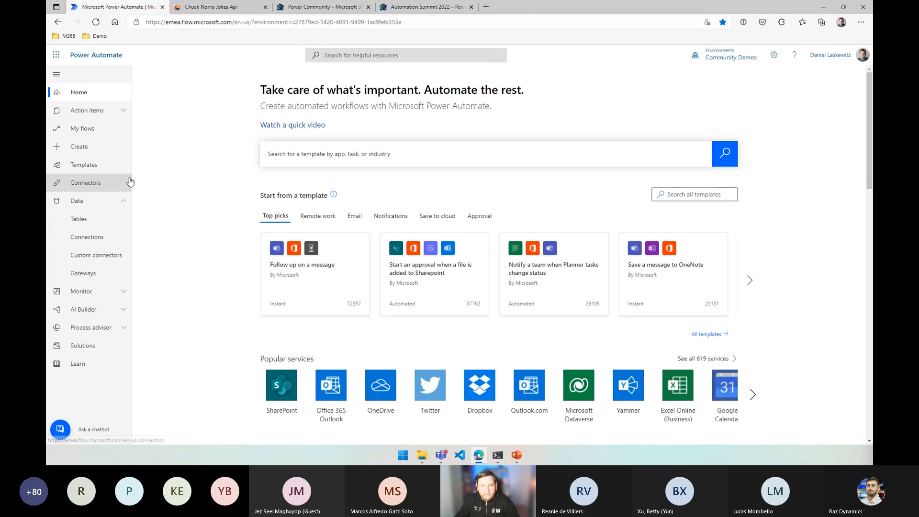
pyautogui.click(95, 255)
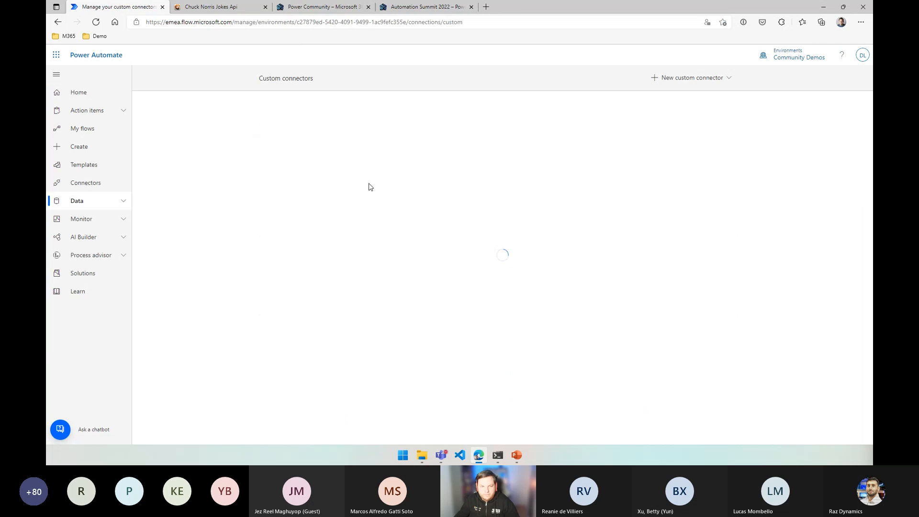
pyautogui.click(697, 82)
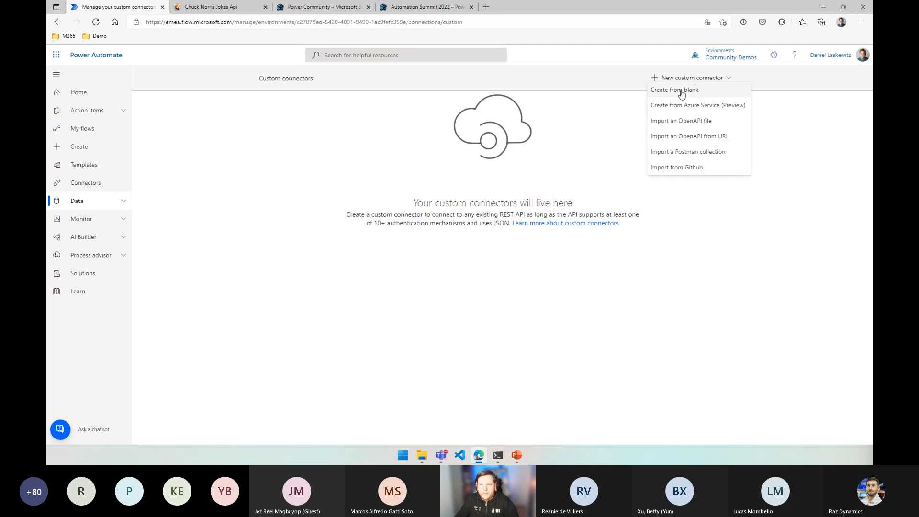
pyautogui.click(688, 91)
pyautogui.click(392, 245)
pyautogui.write('Chuck Norris IO')
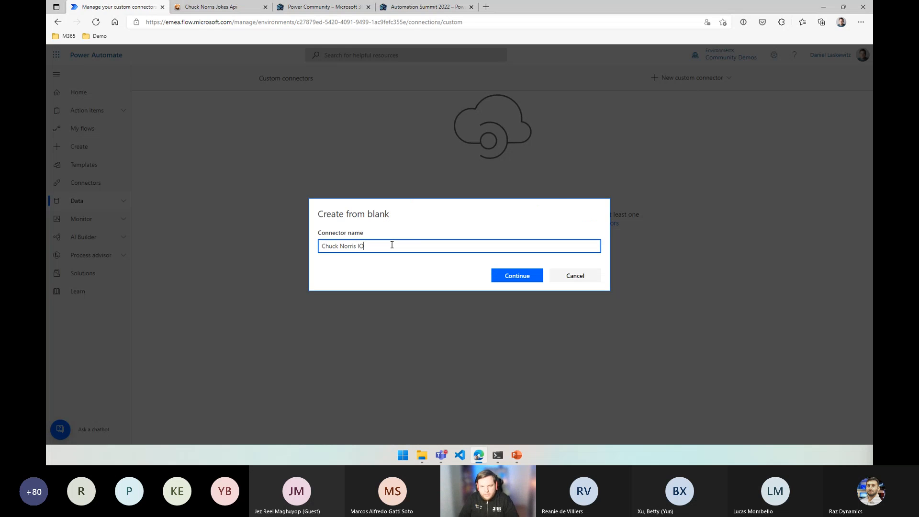
pyautogui.click(510, 281)
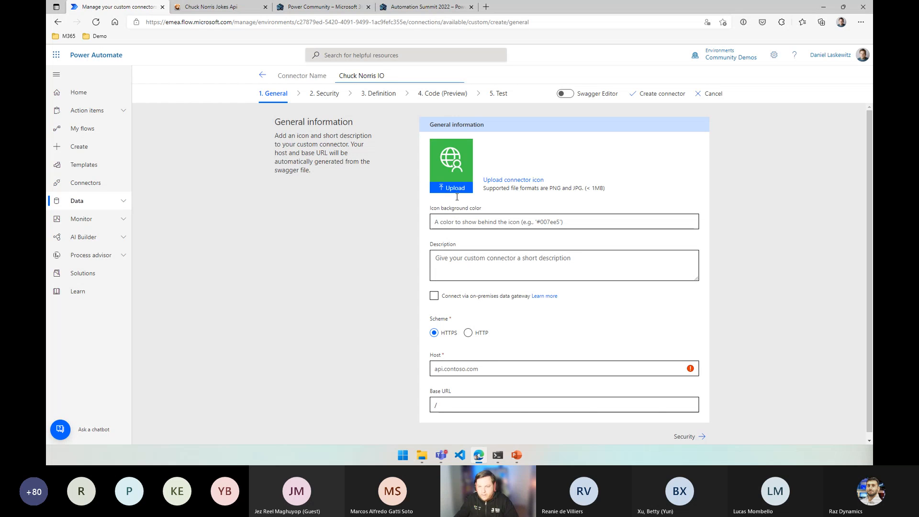
pyautogui.click(440, 370)
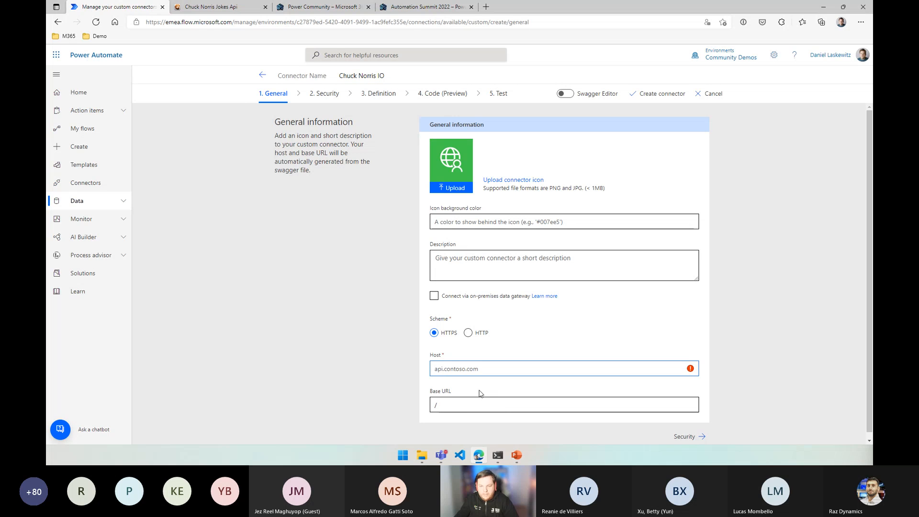
pyautogui.click(231, 12)
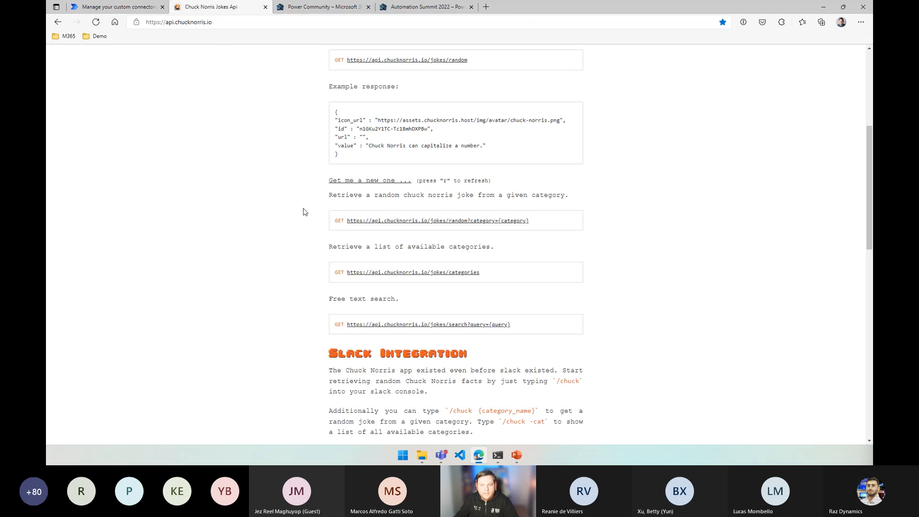
pyautogui.scroll(-2, 383, 206)
pyautogui.scroll(2, 480, 194)
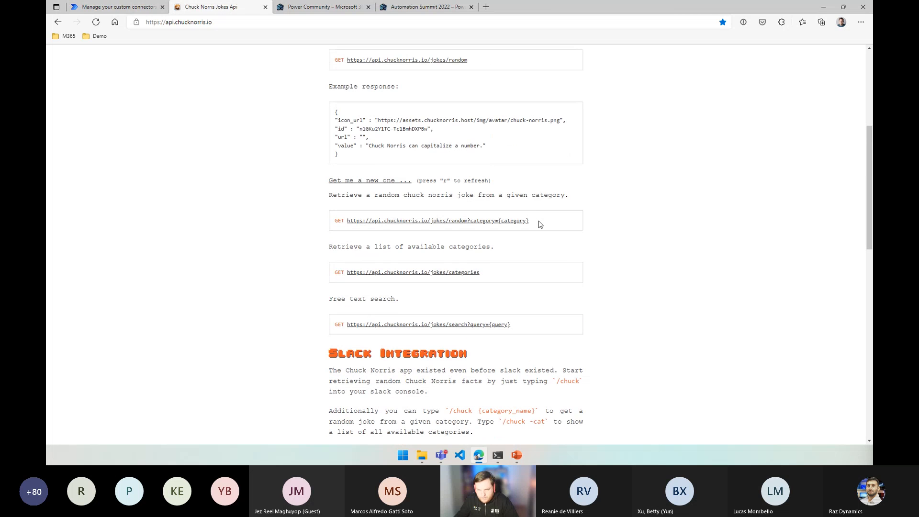
pyautogui.moveTo(542, 224); pyautogui.dragTo(348, 227)
pyautogui.hotkey('ctrl', 'c')
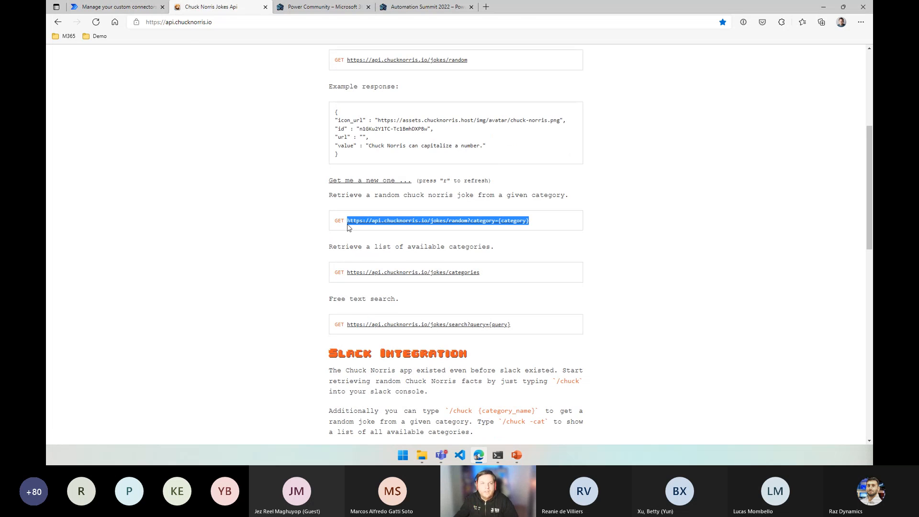
pyautogui.click(121, 8)
pyautogui.hotkey('ctrl', 'v')
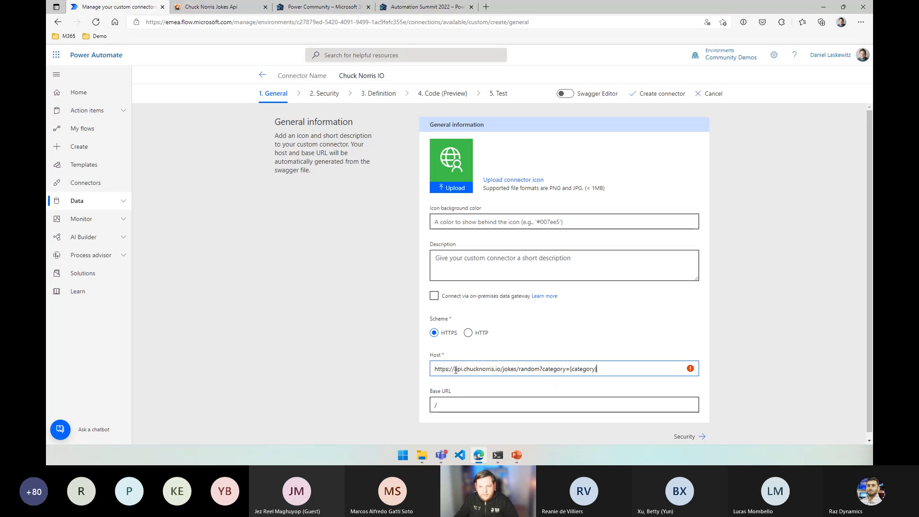
# - Trim the Host value to api.chucknorris.io, copying the path /jokes/random?category={category} before removing it
pyautogui.moveTo(453, 370); pyautogui.dragTo(408, 372)
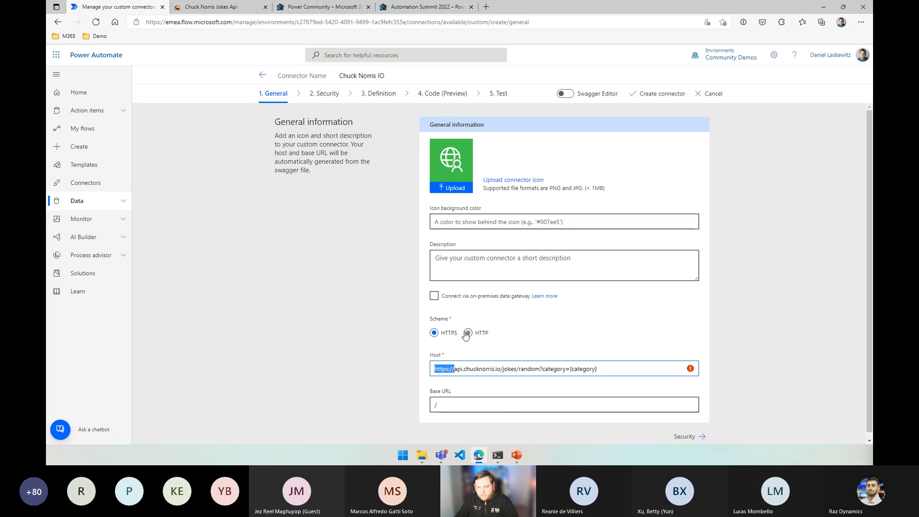
pyautogui.press('BackSpace')
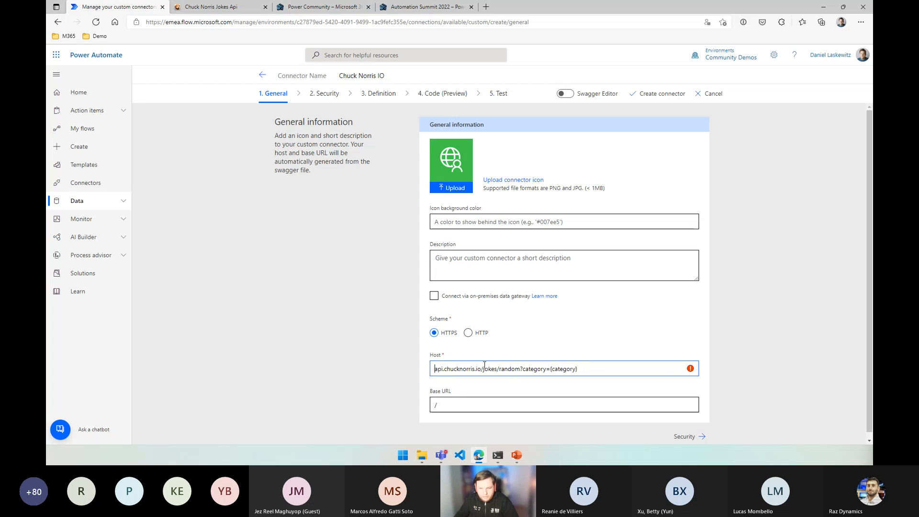
pyautogui.moveTo(481, 370); pyautogui.dragTo(587, 374)
pyautogui.hotkey('ctrl', 'c')
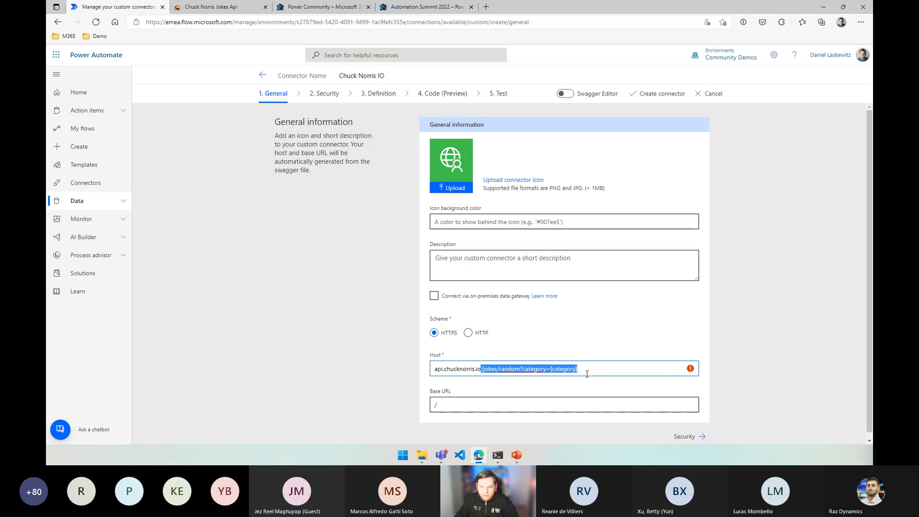
pyautogui.press('BackSpace')
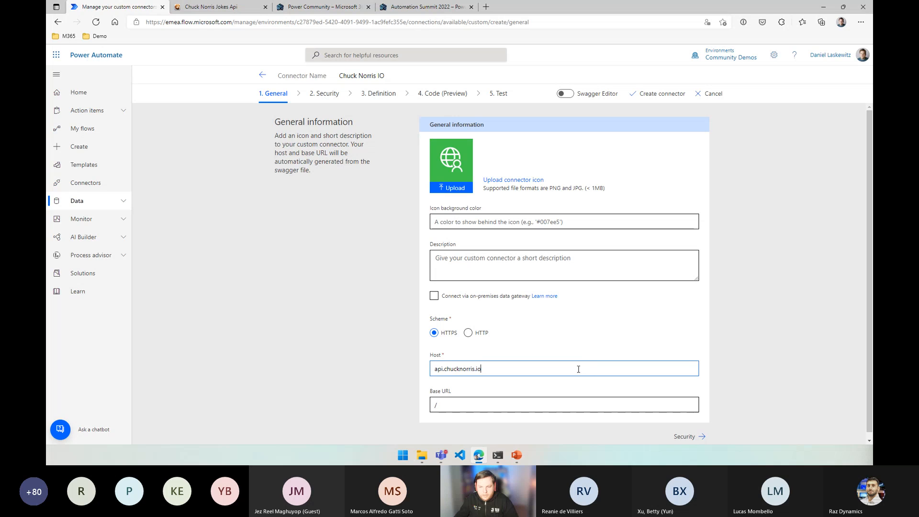
# - Paste the copied path as the connector's Base URL and shorten it to /jokes
pyautogui.click(463, 404)
pyautogui.hotkey('ctrl', 'v')
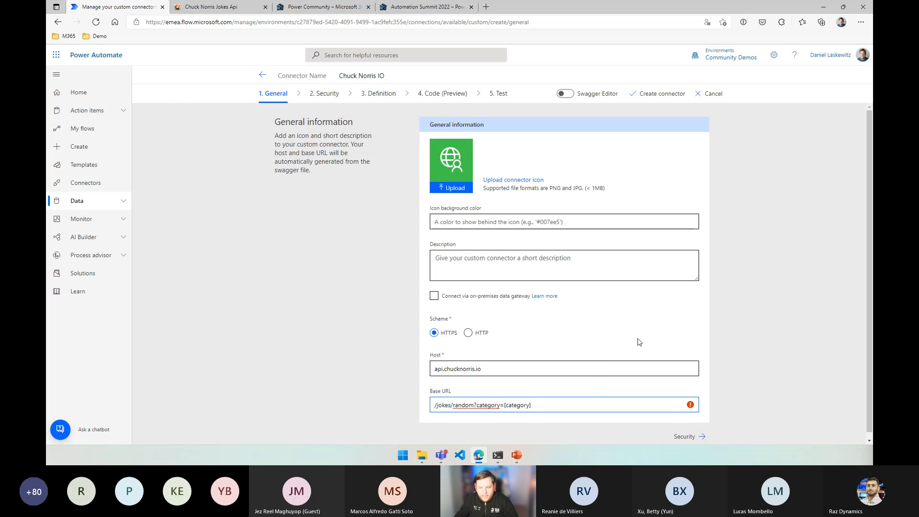
pyautogui.press('BackSpace')
pyautogui.press('BackSpace')
pyautogui.press('BackSpace')
pyautogui.press('BackSpace')
pyautogui.press('BackSpace')
pyautogui.press('BackSpace')
pyautogui.press('BackSpace')
pyautogui.press('BackSpace')
pyautogui.press('BackSpace')
pyautogui.press('BackSpace')
pyautogui.press('BackSpace')
pyautogui.press('BackSpace')
pyautogui.press('BackSpace')
pyautogui.press('BackSpace')
pyautogui.press('BackSpace')
pyautogui.press('BackSpace')
pyautogui.press('BackSpace')
pyautogui.press('BackSpace')
pyautogui.press('BackSpace')
pyautogui.press('BackSpace')
pyautogui.press('BackSpace')
pyautogui.press('BackSpace')
pyautogui.press('BackSpace')
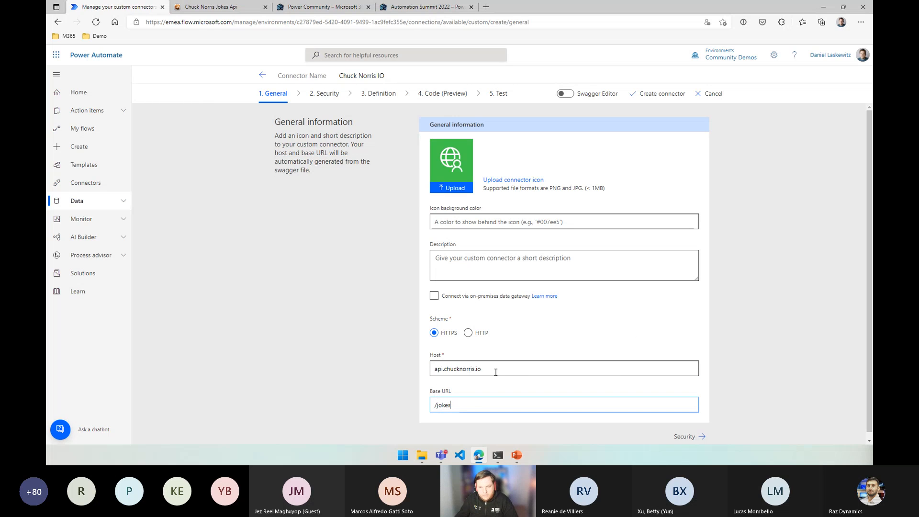
# - Keep the connector's security at No authentication after checking the available authentication types, and proceed to its definition
pyautogui.click(684, 436)
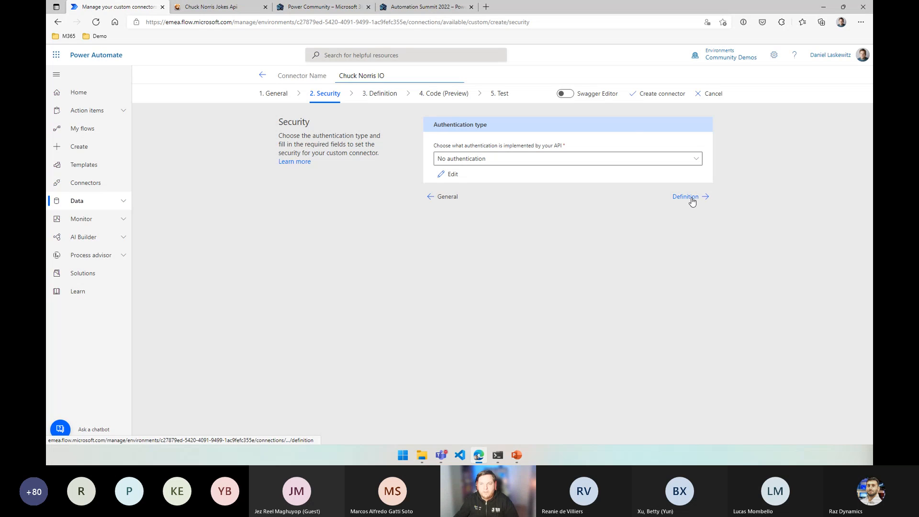
pyautogui.click(595, 160)
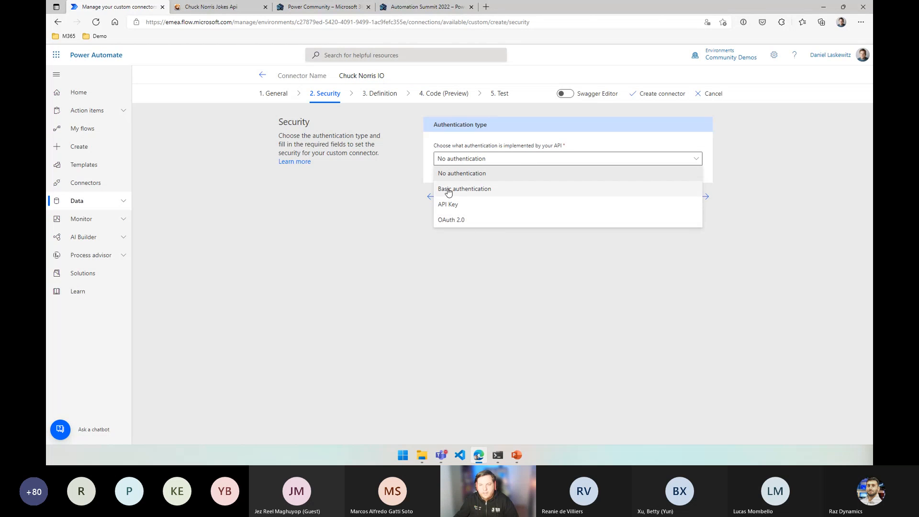
pyautogui.click(797, 164)
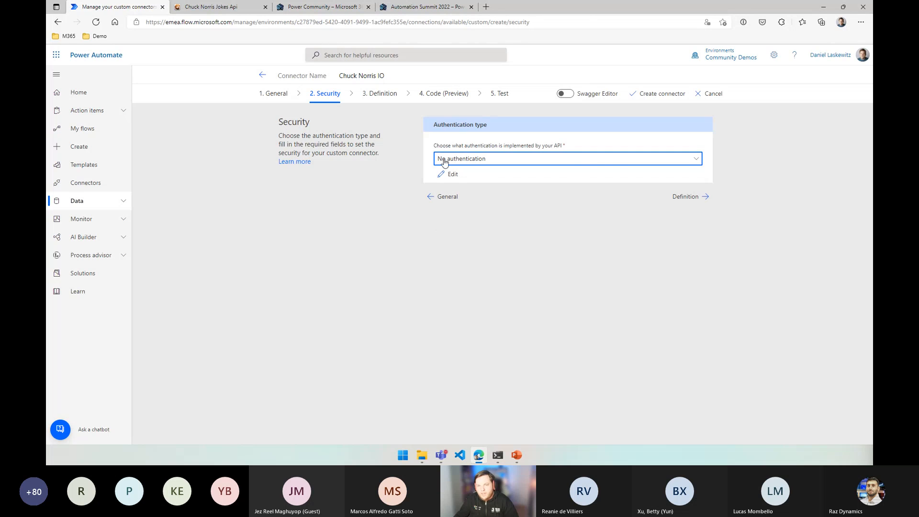
pyautogui.click(688, 196)
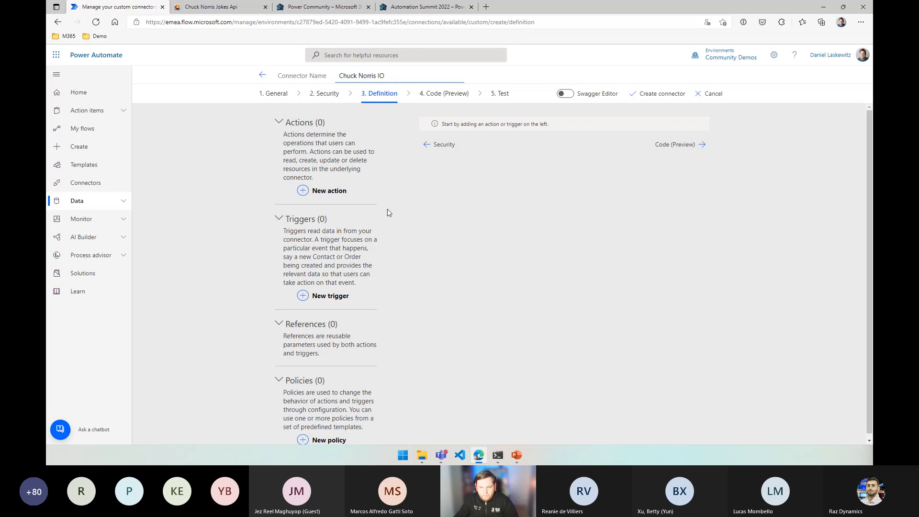
# - Add a new action with the description "Retrieve a random chuck norris joke from a given category", copied from the API documentation
pyautogui.click(335, 191)
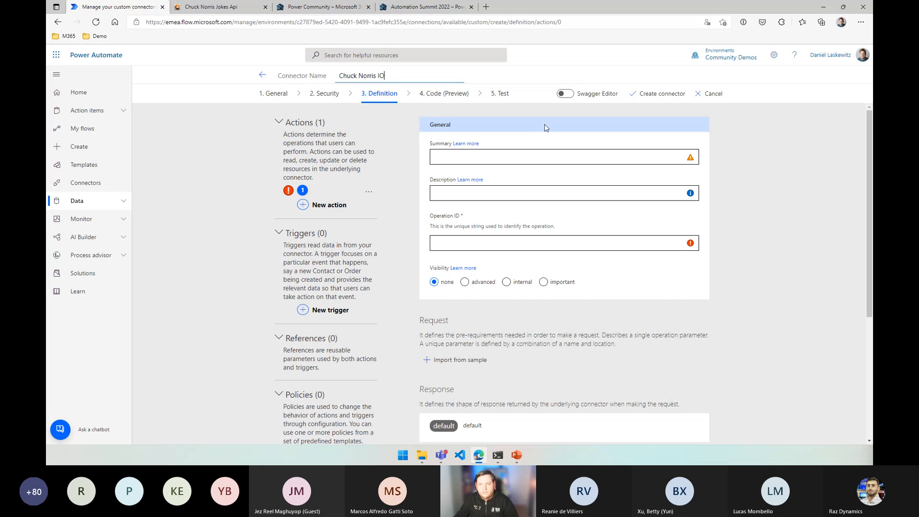
pyautogui.click(535, 157)
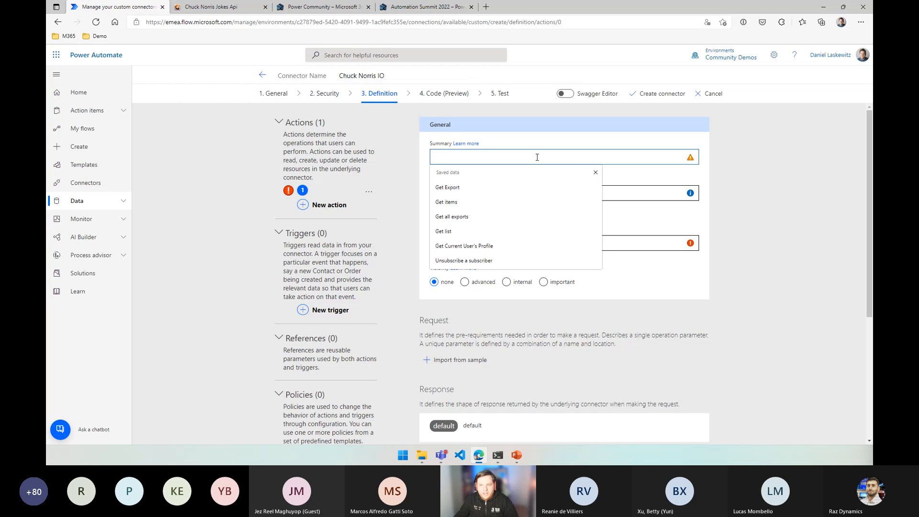
pyautogui.click(210, 7)
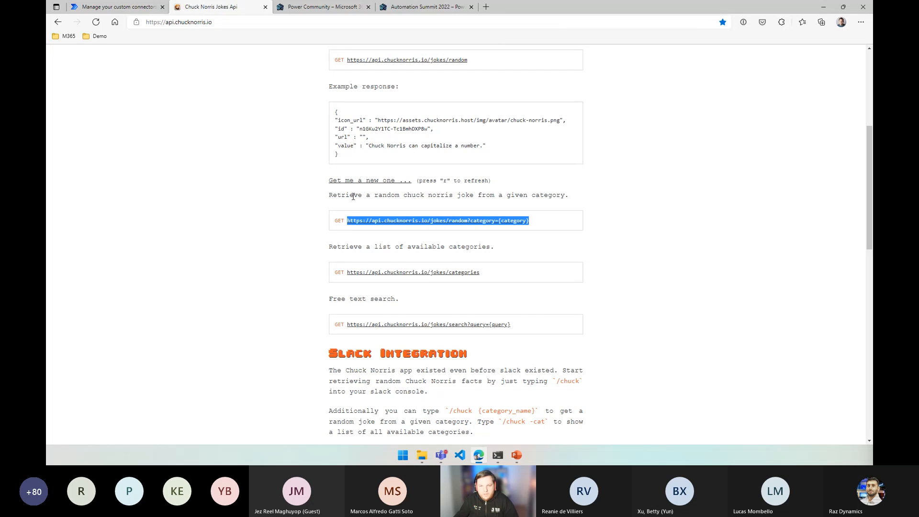
pyautogui.moveTo(330, 195); pyautogui.dragTo(351, 195)
pyautogui.moveTo(503, 193); pyautogui.dragTo(565, 194)
pyautogui.hotkey('ctrl', 'c')
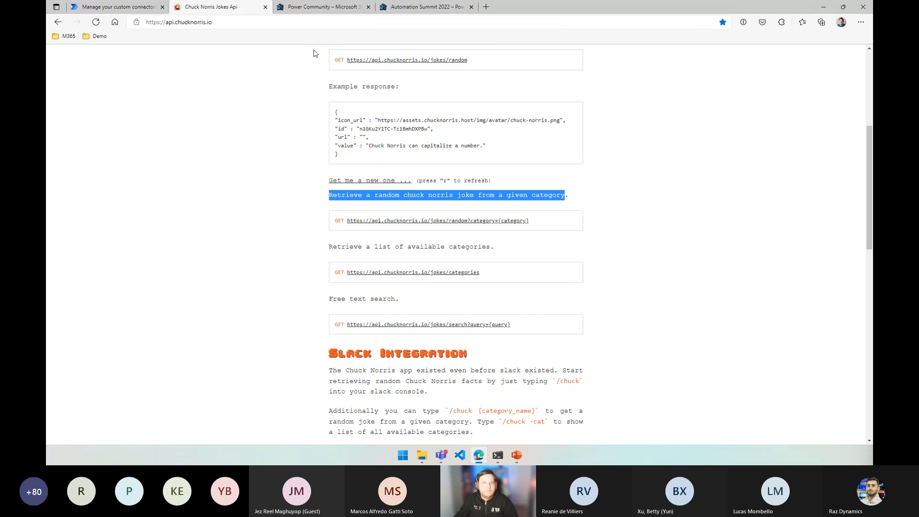
pyautogui.click(134, 12)
pyautogui.click(494, 153)
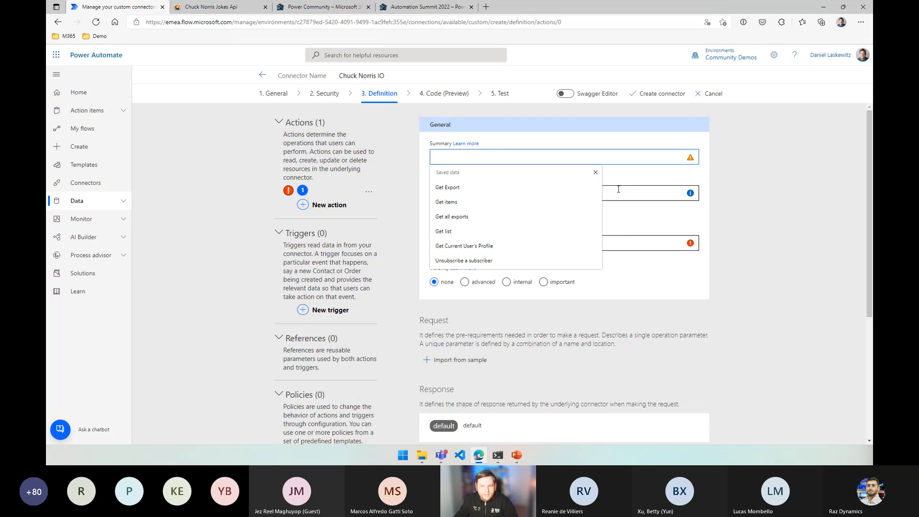
pyautogui.click(643, 196)
pyautogui.hotkey('ctrl', 'v')
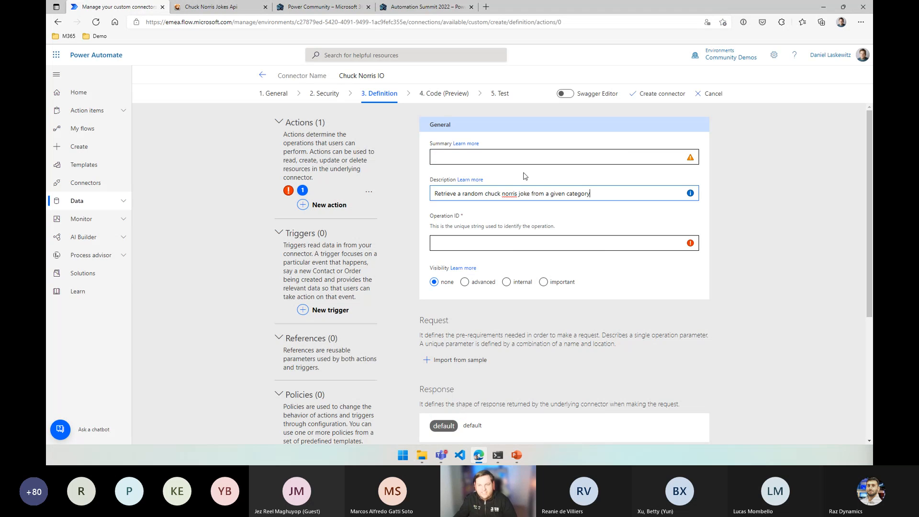
# - Set the new action's summary to "Retrieve a joke"
pyautogui.click(461, 157)
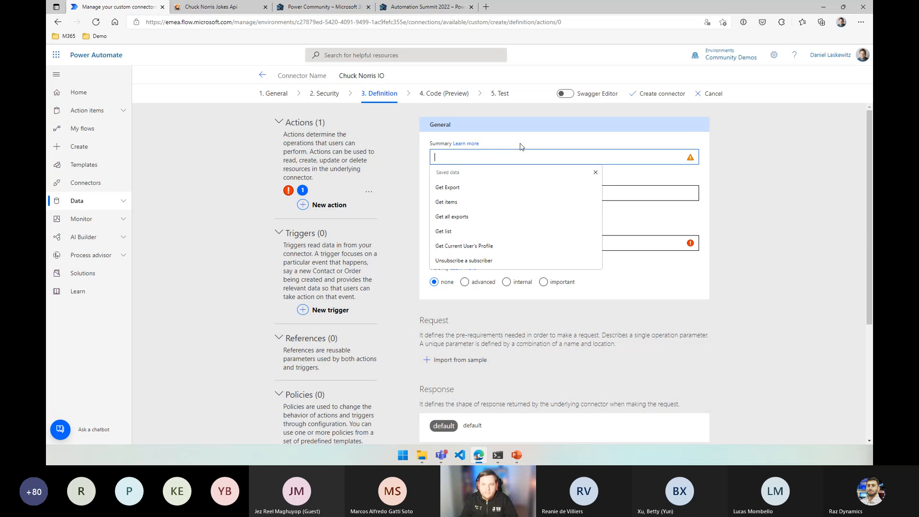
pyautogui.write('Retri')
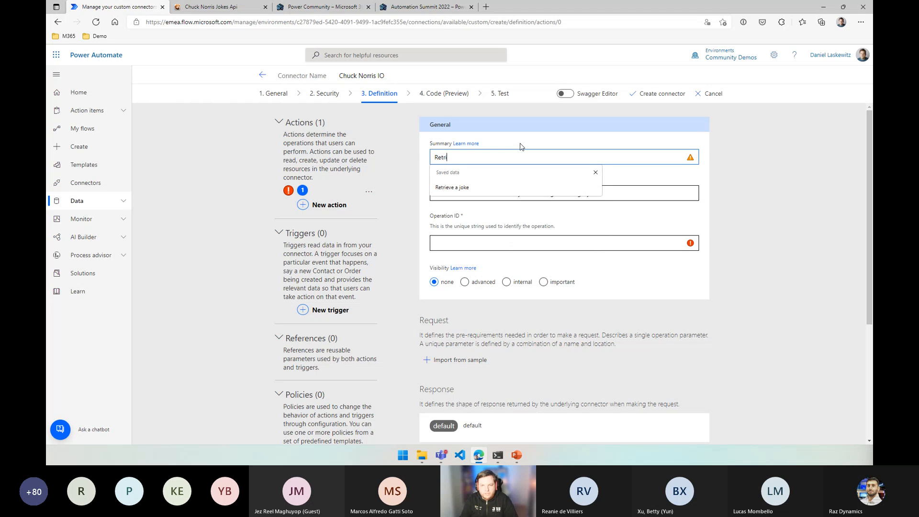
pyautogui.write('e')
pyautogui.press('Down')
pyautogui.press('Return')
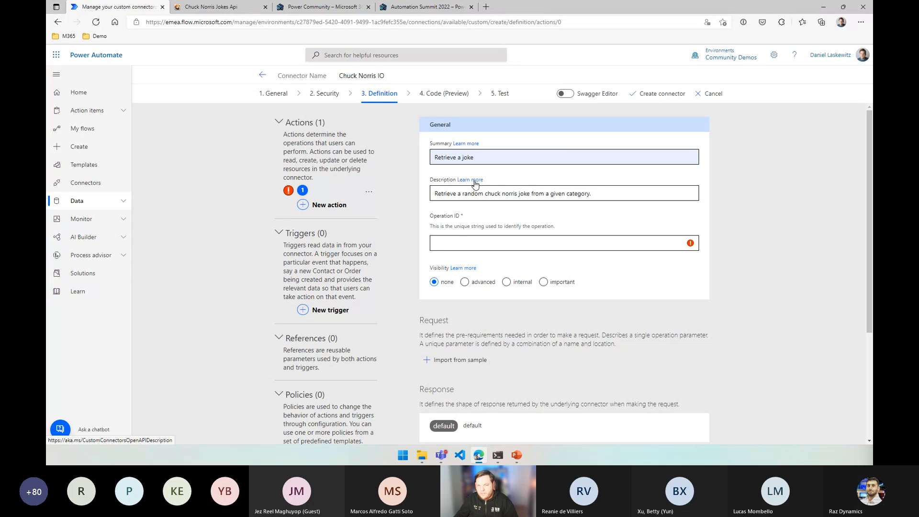
# - Examine the Microsoft documentation on how an action's summary and description are used, comparing it with the action's own fields
pyautogui.click(460, 145)
pyautogui.click(223, 11)
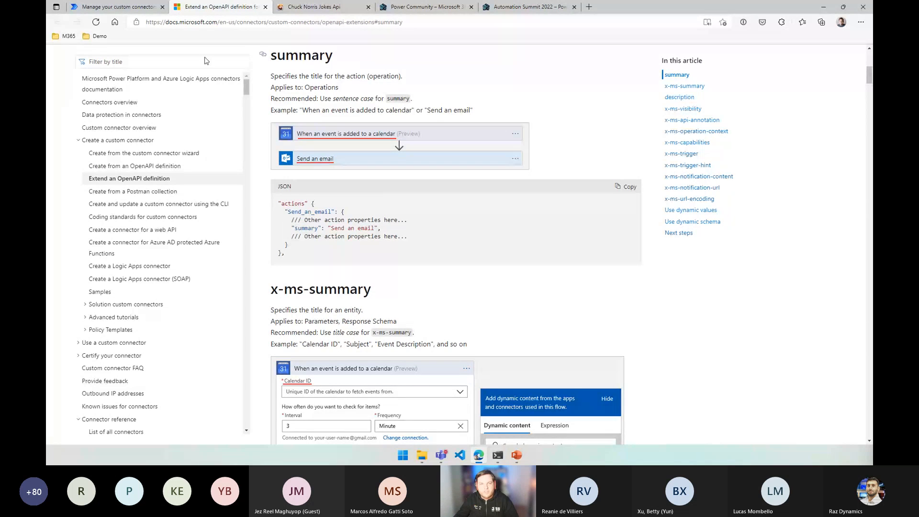
pyautogui.click(120, 8)
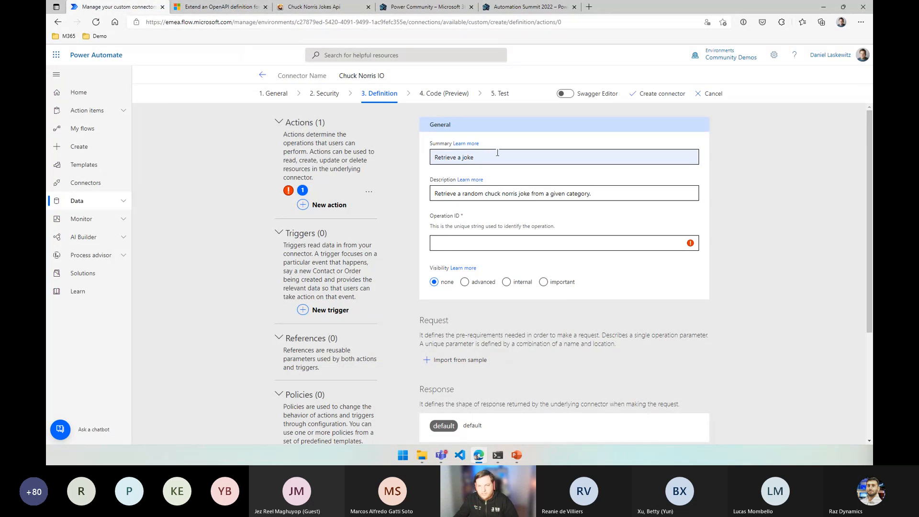
pyautogui.click(220, 6)
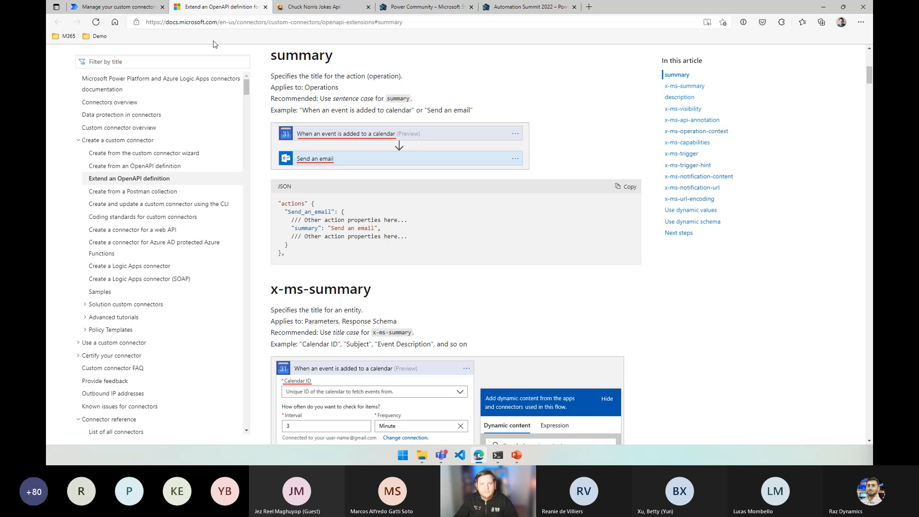
pyautogui.click(136, 9)
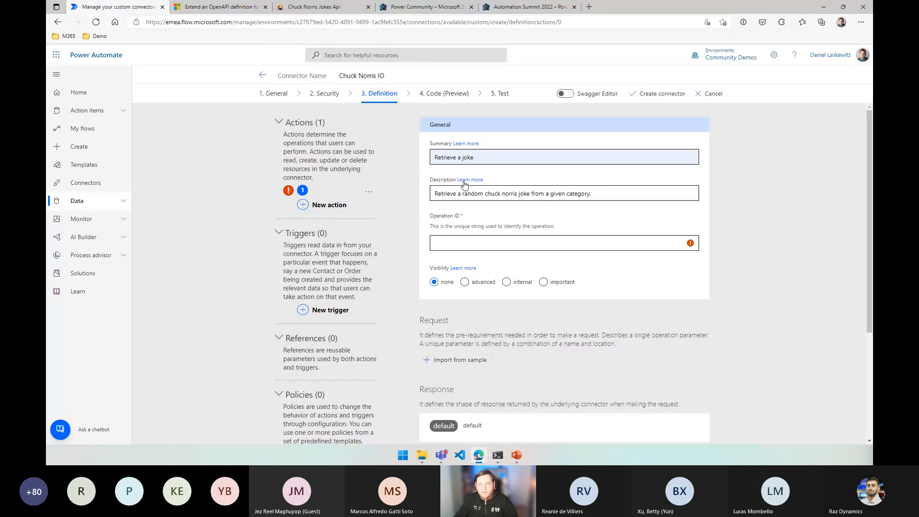
pyautogui.click(222, 7)
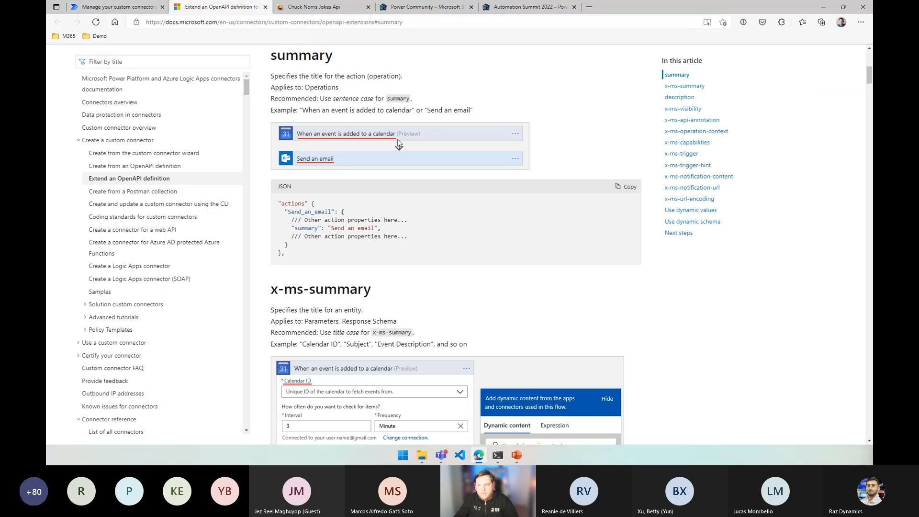
pyautogui.click(680, 97)
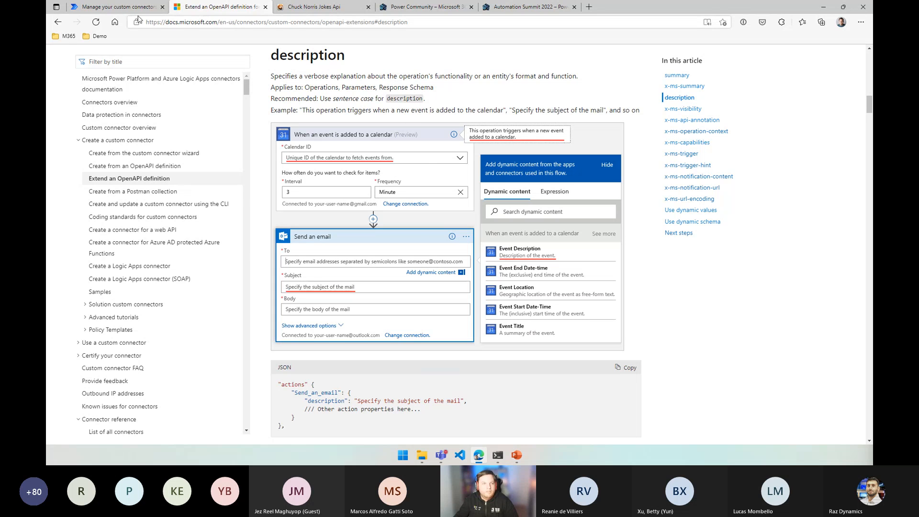
# - Return to the connector definition and set the action's operation ID to GetJoke
pyautogui.hotkey('ctrl', 'shift', 'Tab')
pyautogui.click(477, 240)
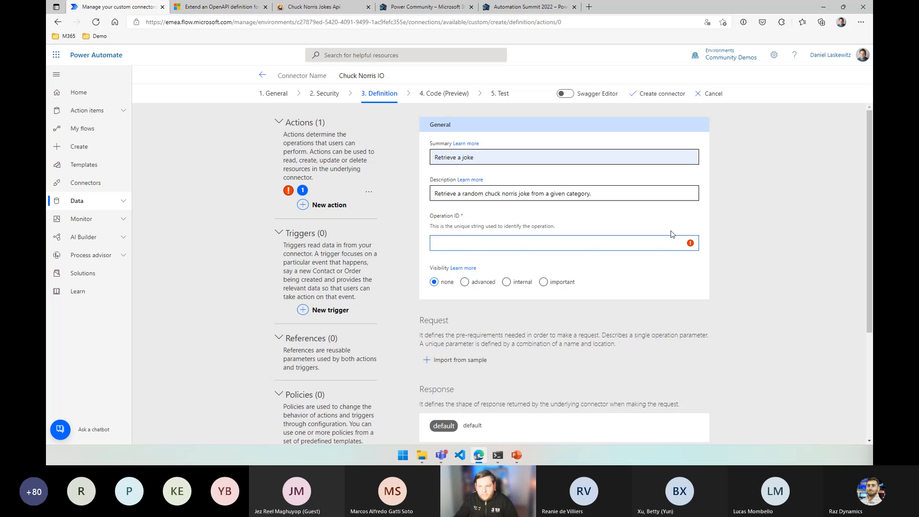
pyautogui.write('G')
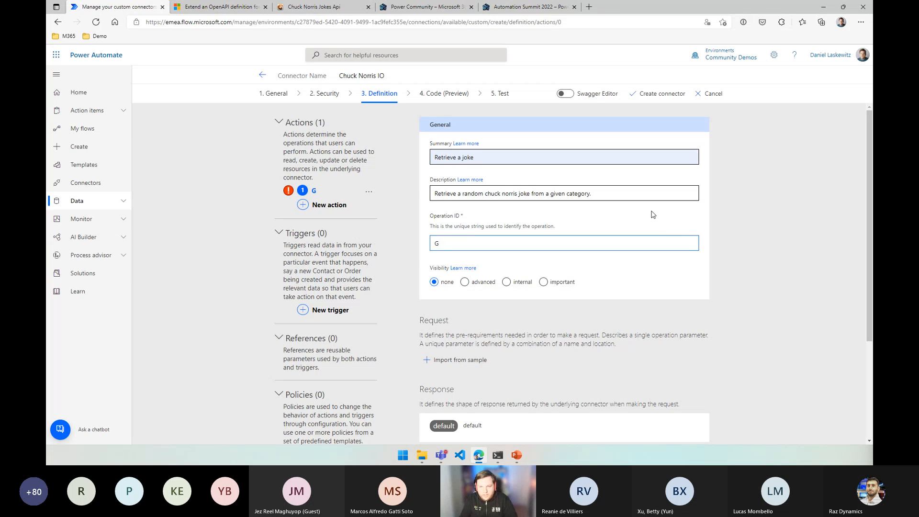
pyautogui.write('etJoke')
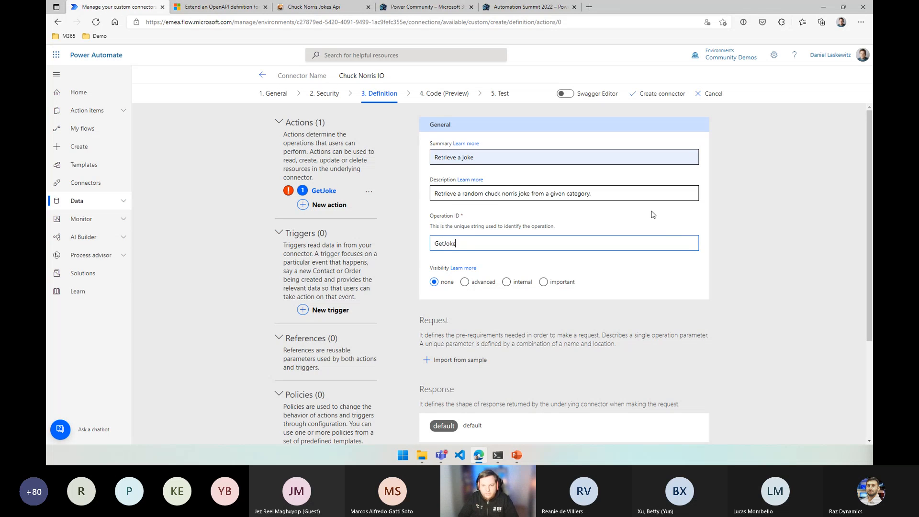
pyautogui.click(762, 237)
pyautogui.scroll(-3, 756, 234)
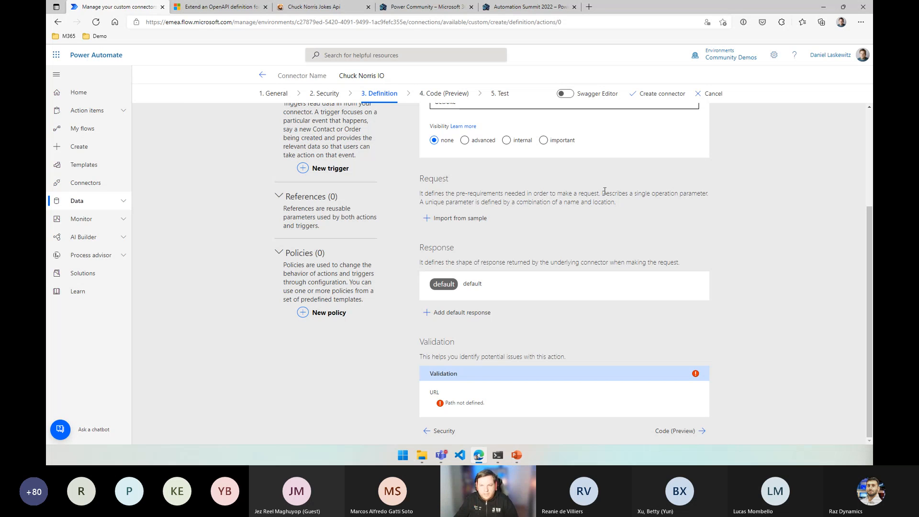
pyautogui.scroll(2, 605, 191)
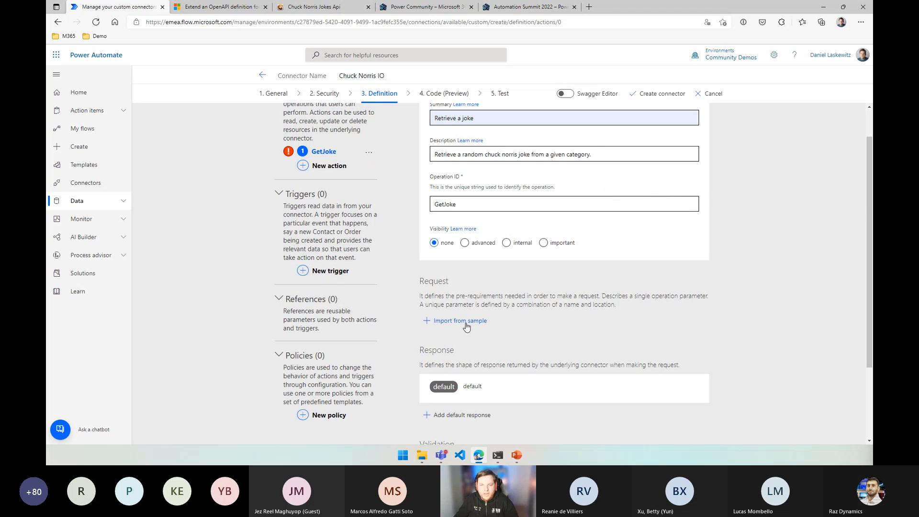
pyautogui.scroll(-1, 436, 255)
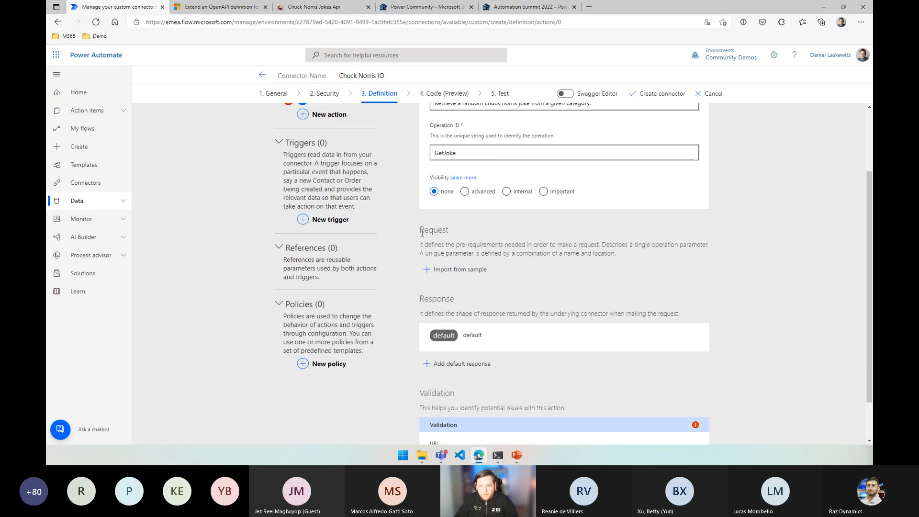
pyautogui.click(455, 276)
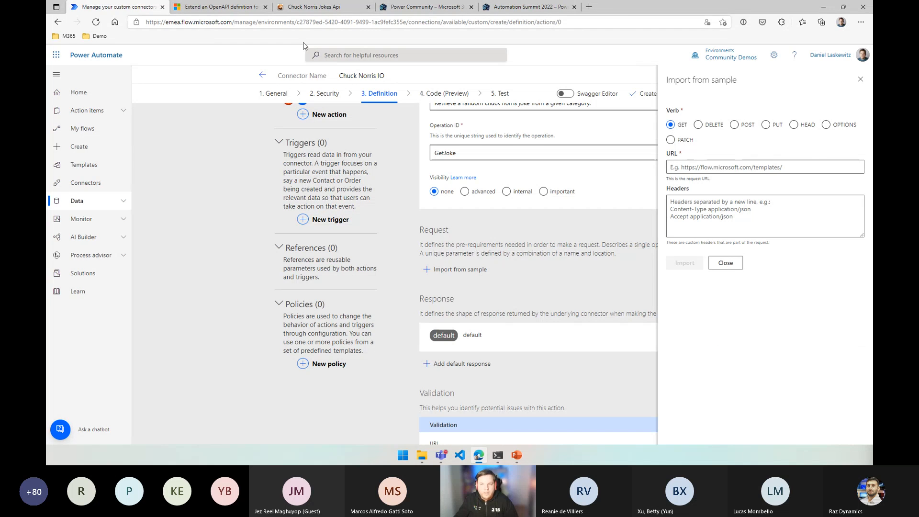
pyautogui.click(709, 167)
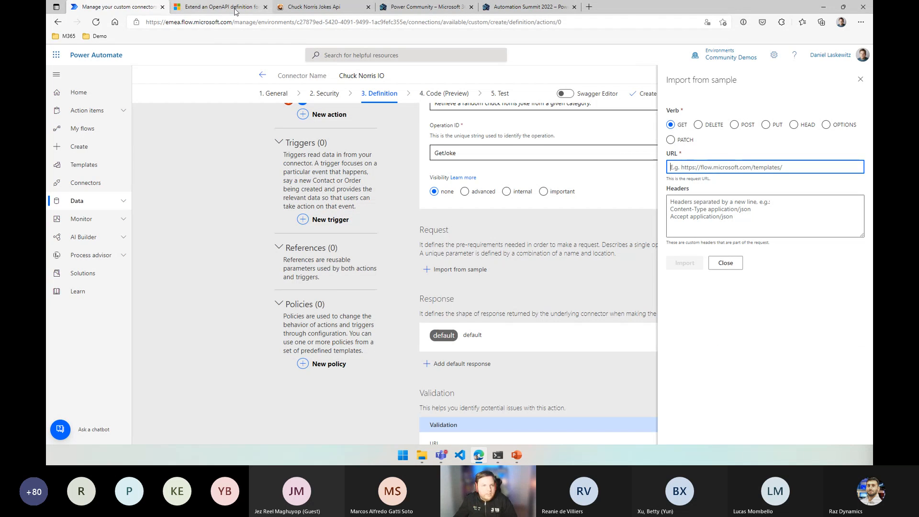
pyautogui.click(316, 7)
pyautogui.moveTo(572, 221); pyautogui.dragTo(349, 219)
pyautogui.hotkey('ctrl', 'c')
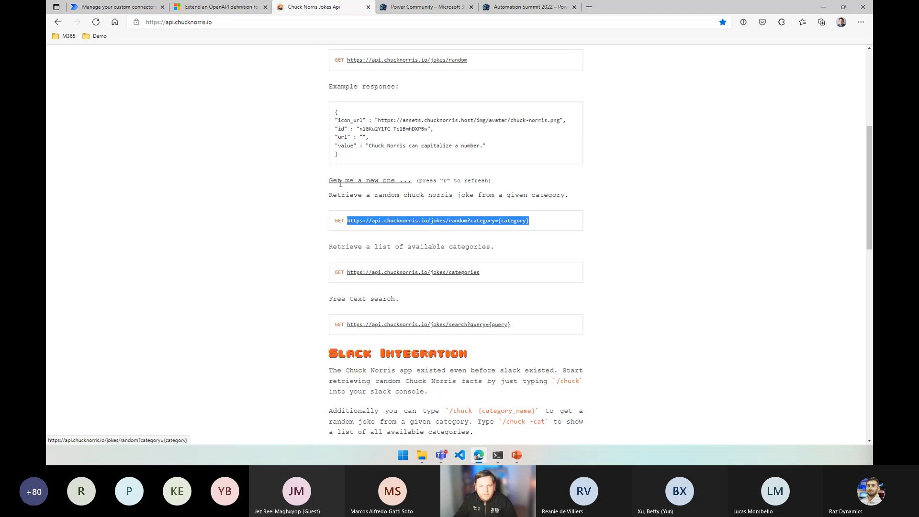
pyautogui.click(105, 11)
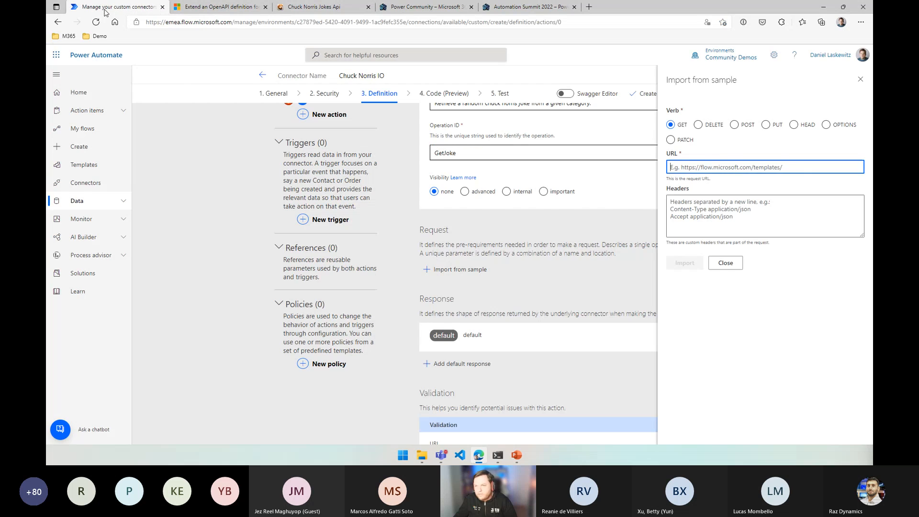
pyautogui.hotkey('ctrl', 'v')
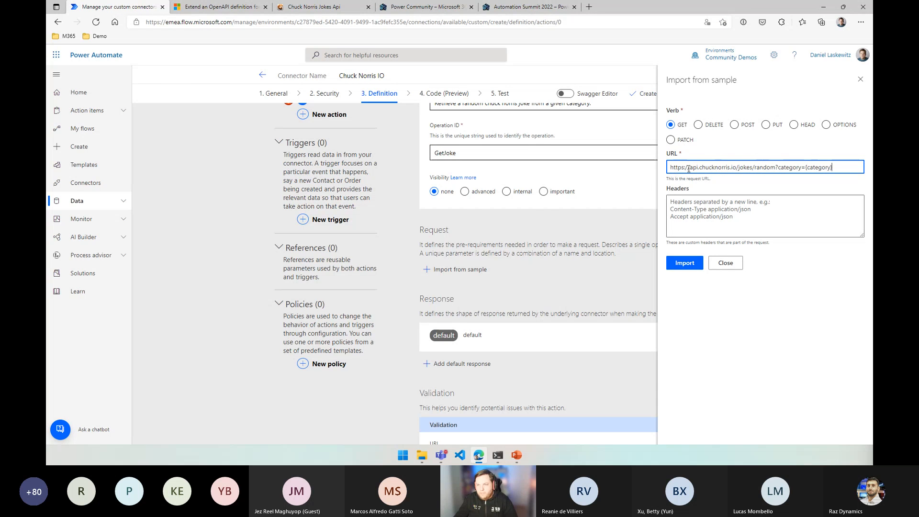
pyautogui.moveTo(806, 167); pyautogui.dragTo(842, 169)
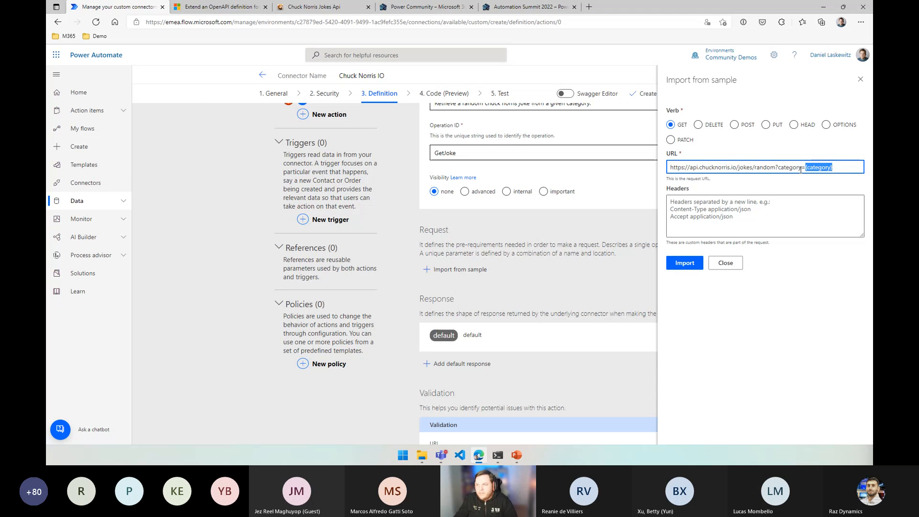
pyautogui.click(759, 167)
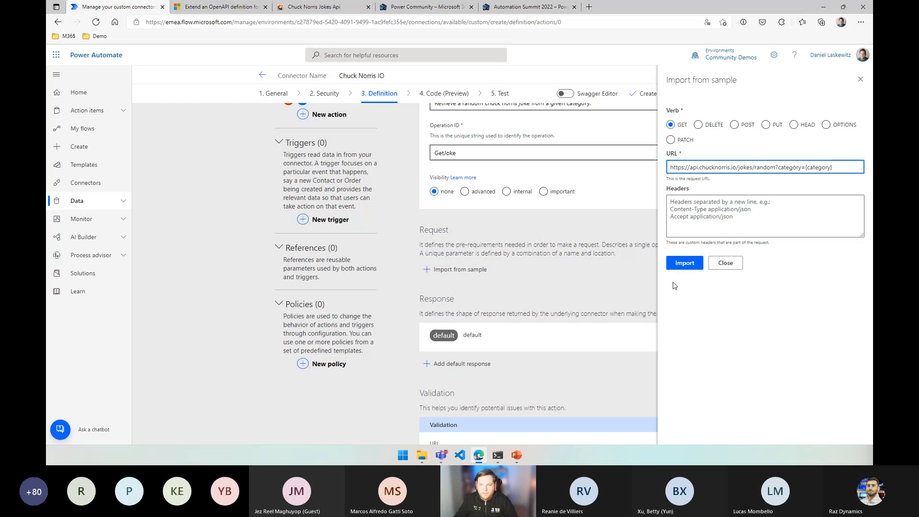
pyautogui.click(687, 264)
# - Rename the request's category query parameter to Category, give it the description "Enter a category", and return to the action
pyautogui.scroll(-4, 488, 302)
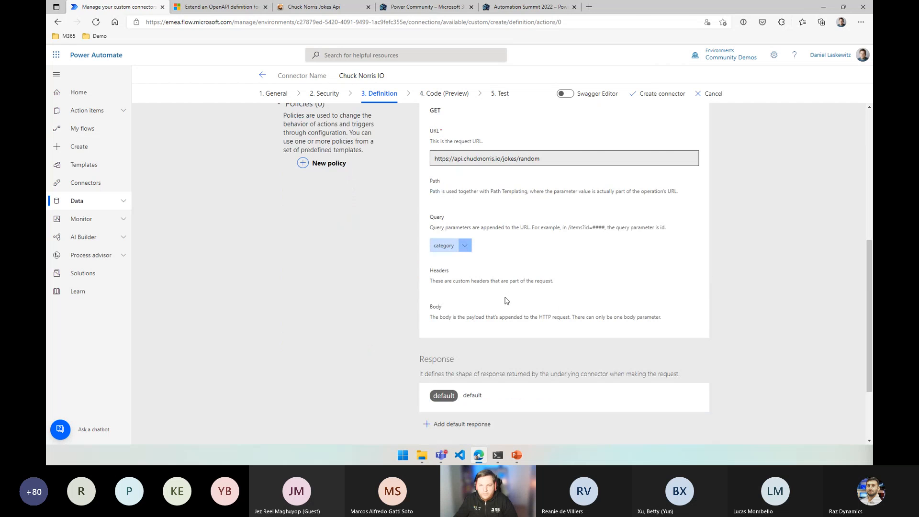
pyautogui.click(465, 243)
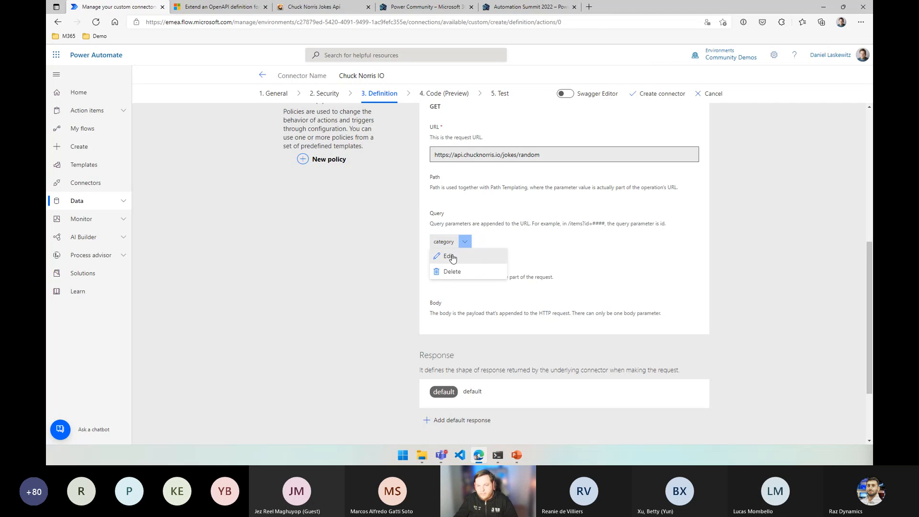
pyautogui.click(450, 255)
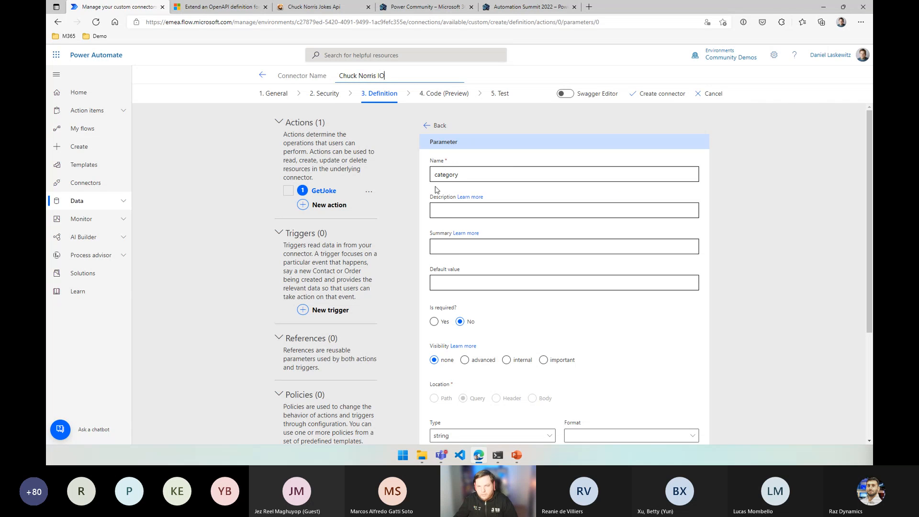
pyautogui.click(437, 176)
pyautogui.press('BackSpace')
pyautogui.write('C')
pyautogui.click(451, 211)
pyautogui.write('Enter a category')
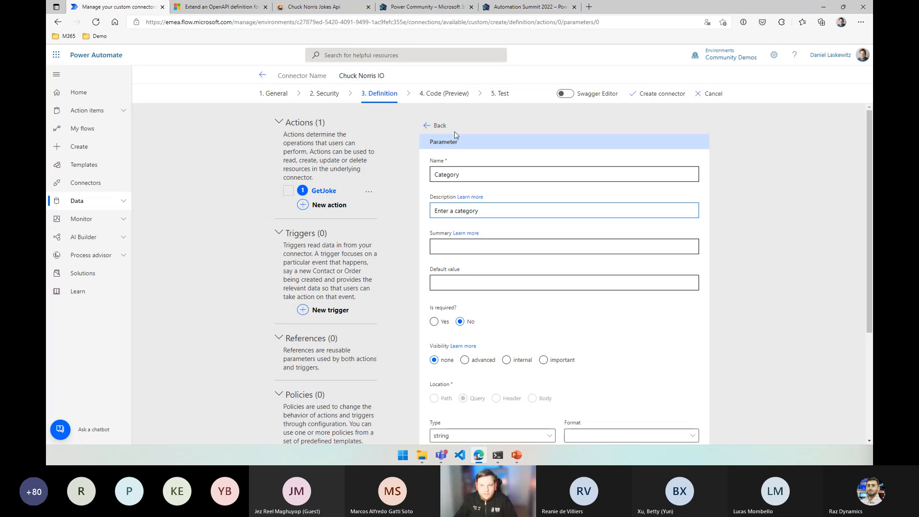
pyautogui.click(427, 131)
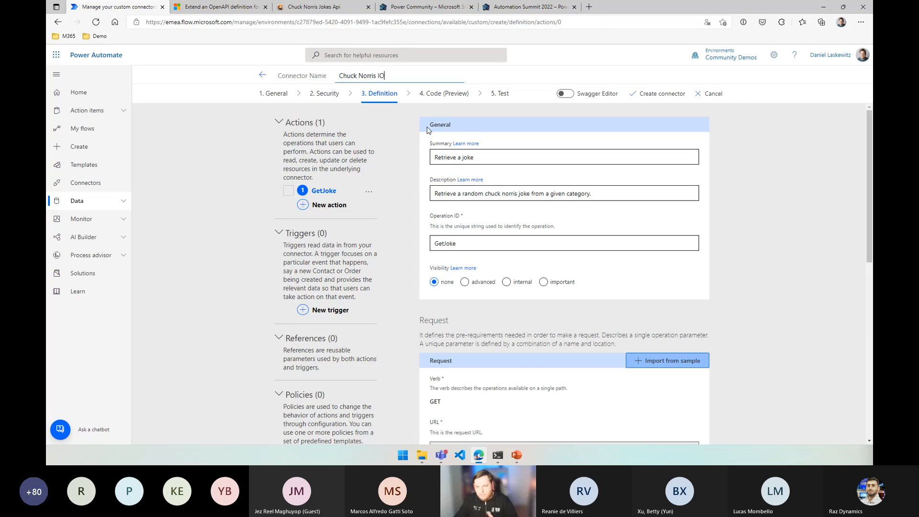
# - Open the action's default response and start importing its definition from a sample
pyautogui.scroll(-4, 547, 208)
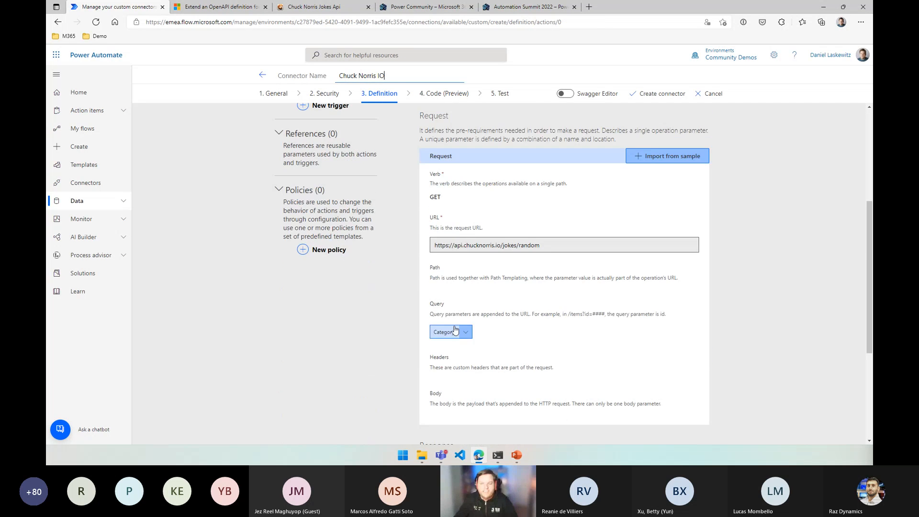
pyautogui.scroll(-1, 516, 283)
pyautogui.scroll(-3, 516, 284)
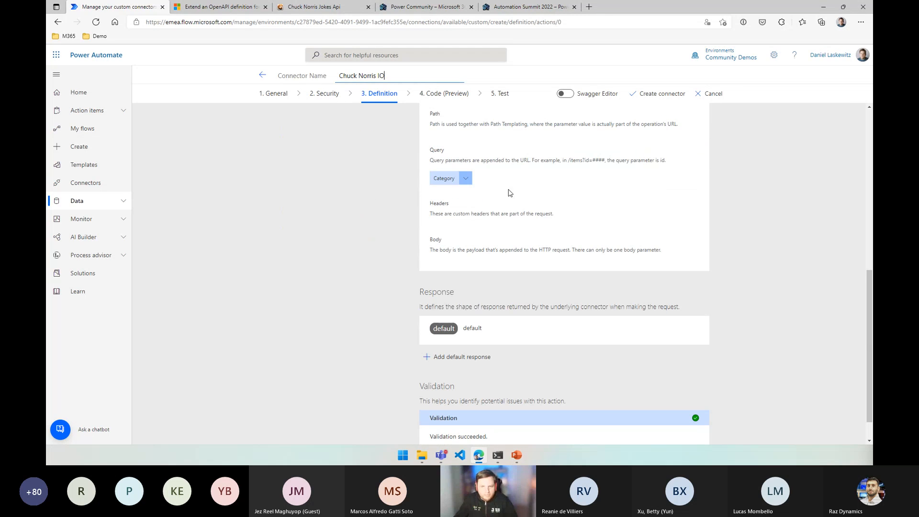
pyautogui.click(442, 329)
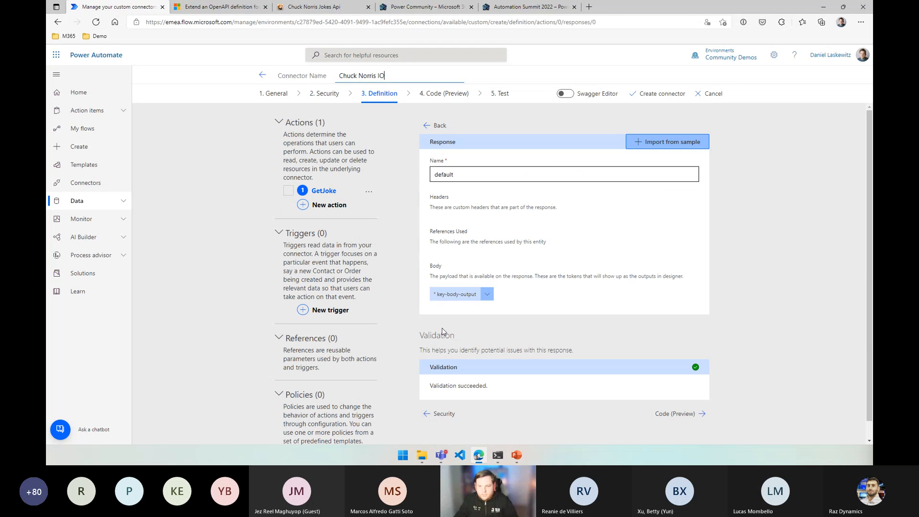
pyautogui.moveTo(465, 176); pyautogui.dragTo(420, 177)
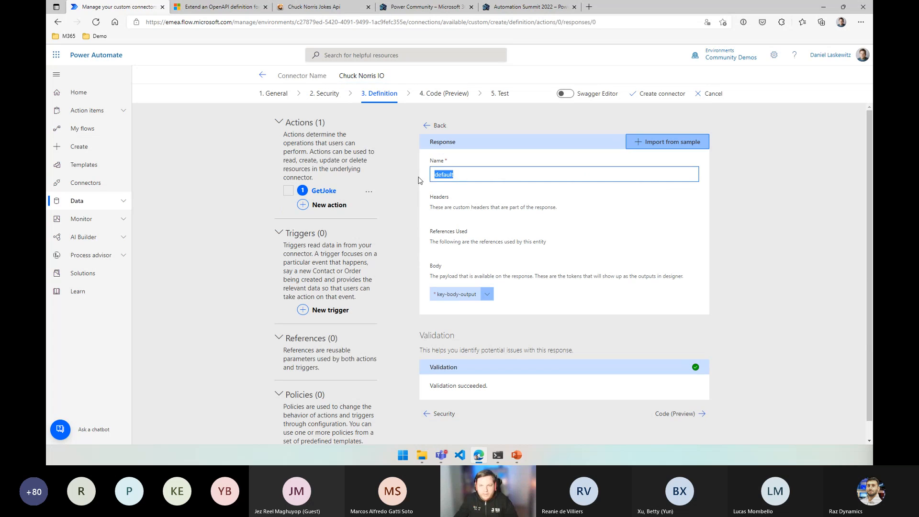
pyautogui.click(510, 155)
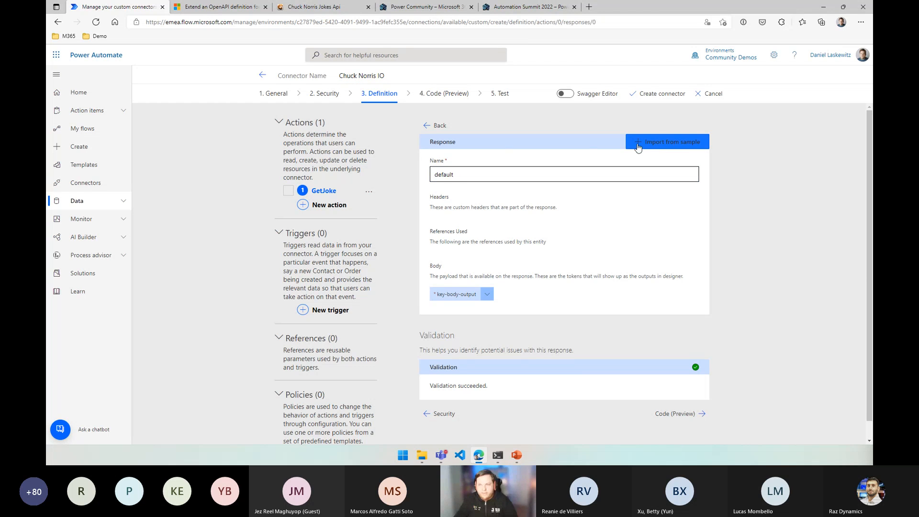
pyautogui.click(673, 145)
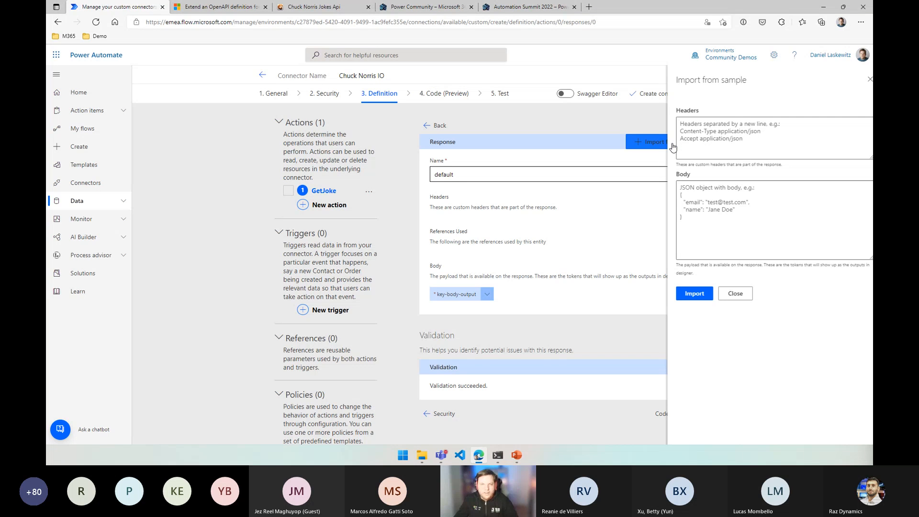
# - Import the default response's body from the example JSON response copied from the API documentation, and return to the action
pyautogui.click(314, 7)
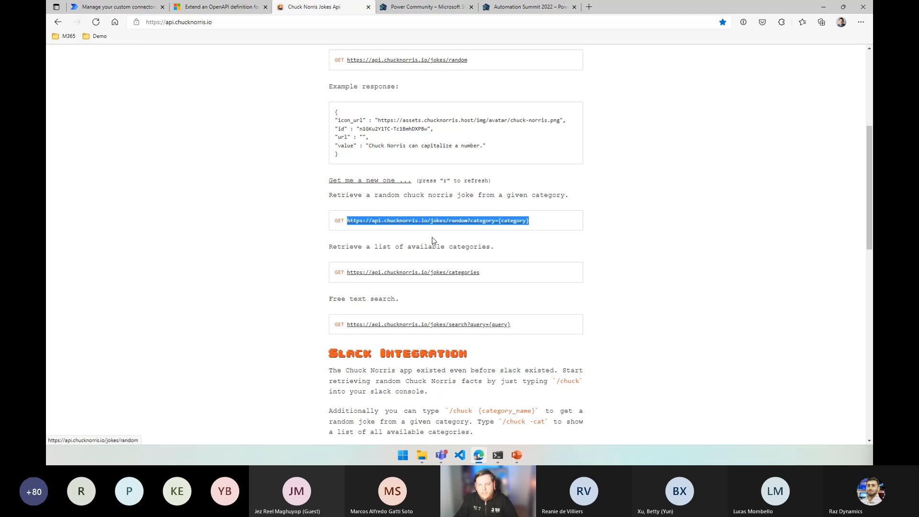
pyautogui.click(353, 154)
pyautogui.moveTo(353, 154); pyautogui.dragTo(361, 111)
pyautogui.hotkey('ctrl', 'c')
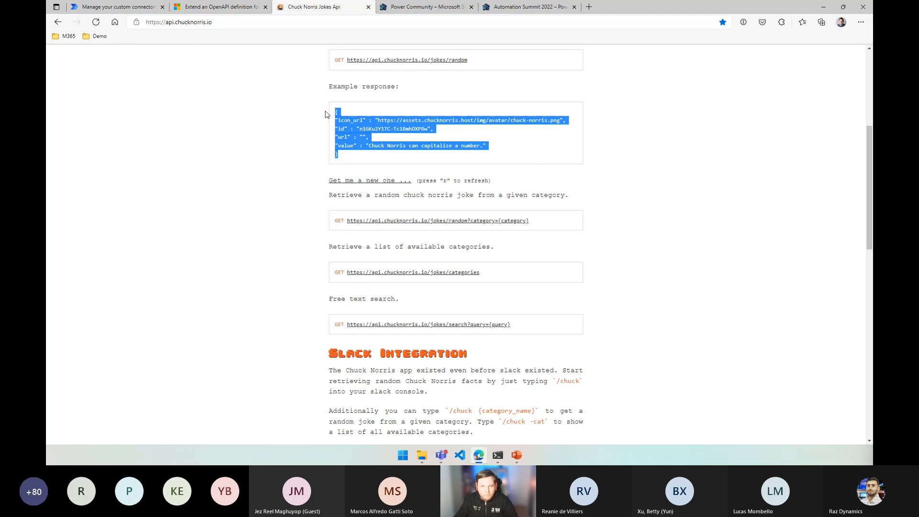
pyautogui.click(133, 9)
pyautogui.click(718, 198)
pyautogui.hotkey('ctrl', 'v')
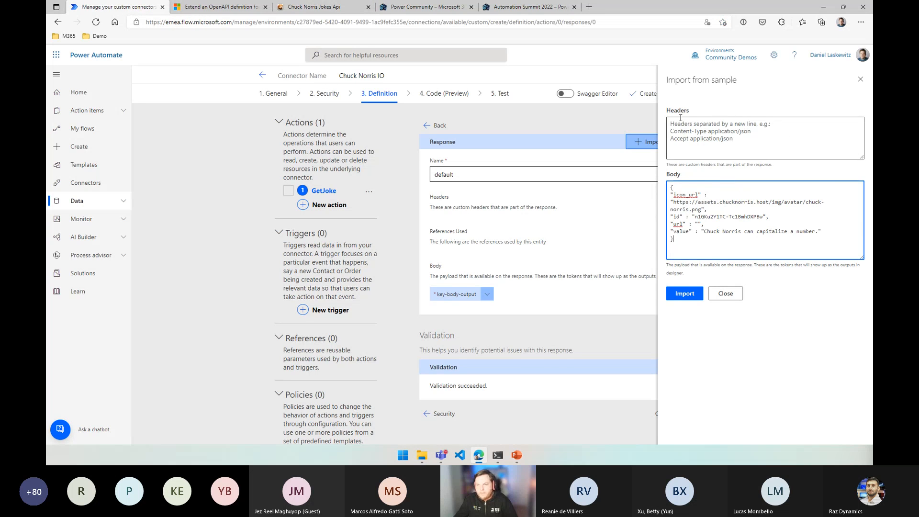
pyautogui.click(685, 294)
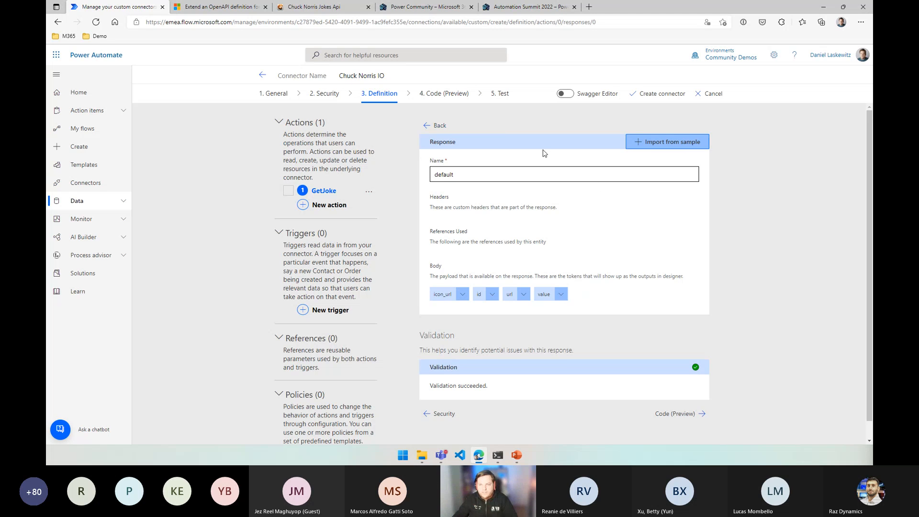
pyautogui.click(427, 127)
pyautogui.scroll(-10, 516, 233)
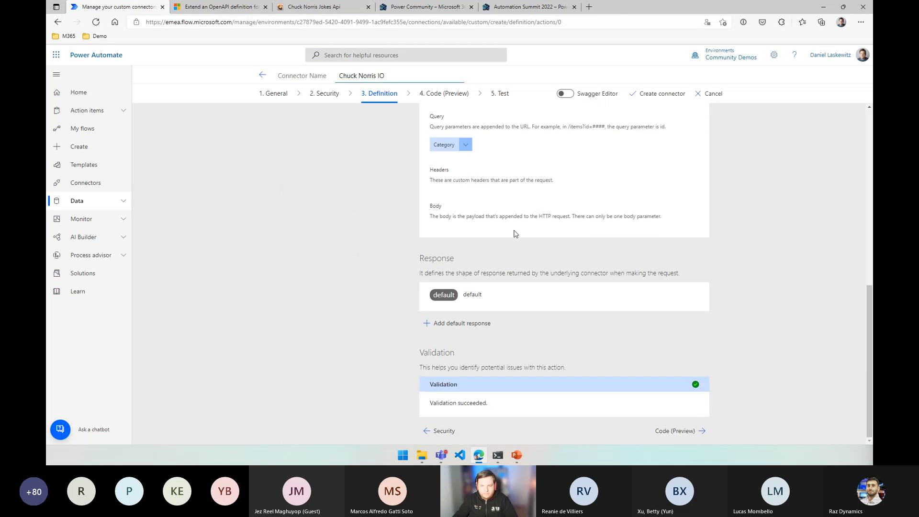
pyautogui.scroll(5, 670, 294)
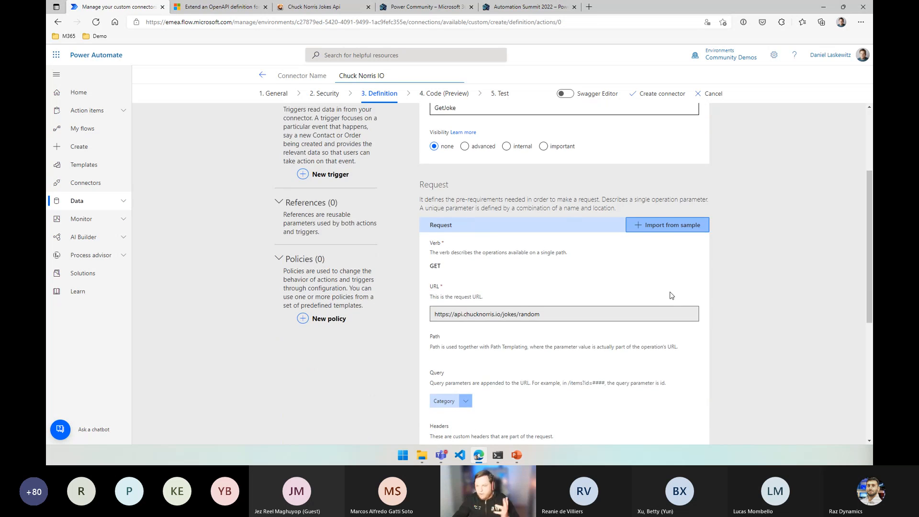
pyautogui.scroll(3, 670, 294)
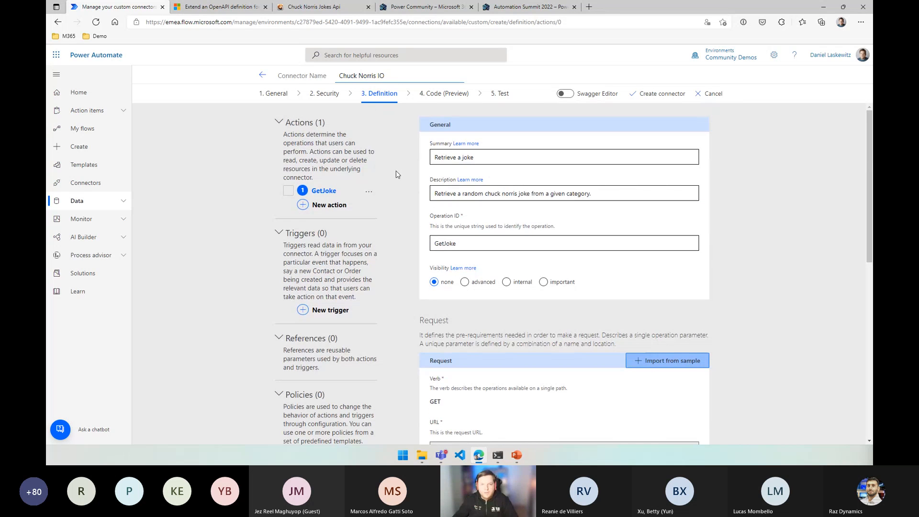
pyautogui.click(312, 7)
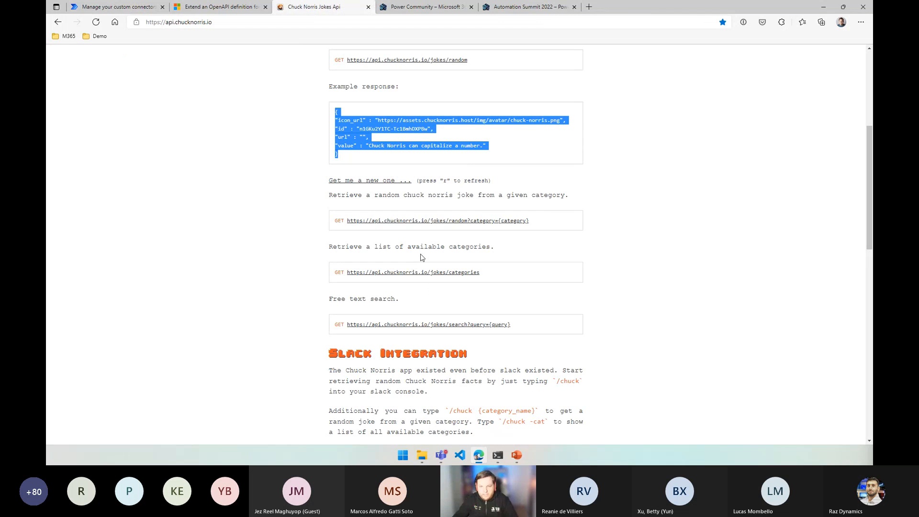
pyautogui.moveTo(480, 273); pyautogui.dragTo(346, 278)
pyautogui.hotkey('ctrl', 'c')
pyautogui.click(159, 11)
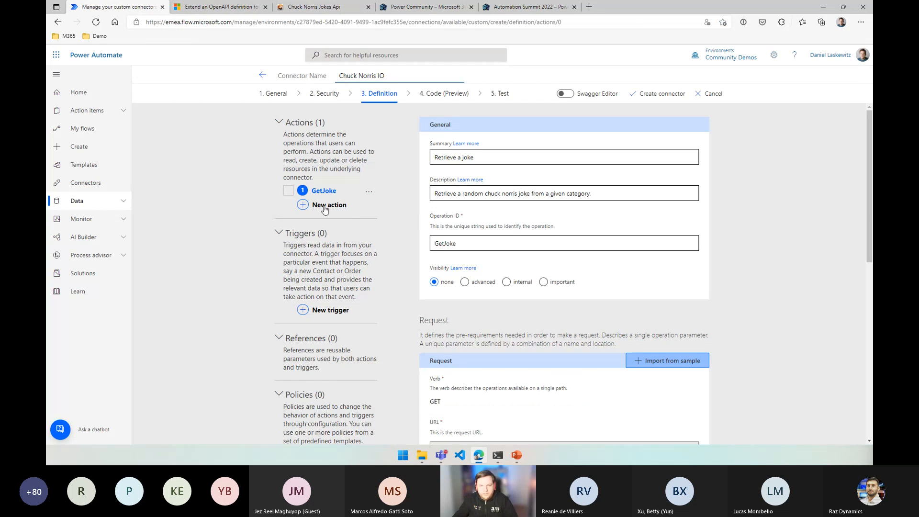
# - Add a new action with the summary "Get Categories", the description "Get a list of categories" and the operation ID GetCategories
pyautogui.click(324, 205)
pyautogui.click(467, 156)
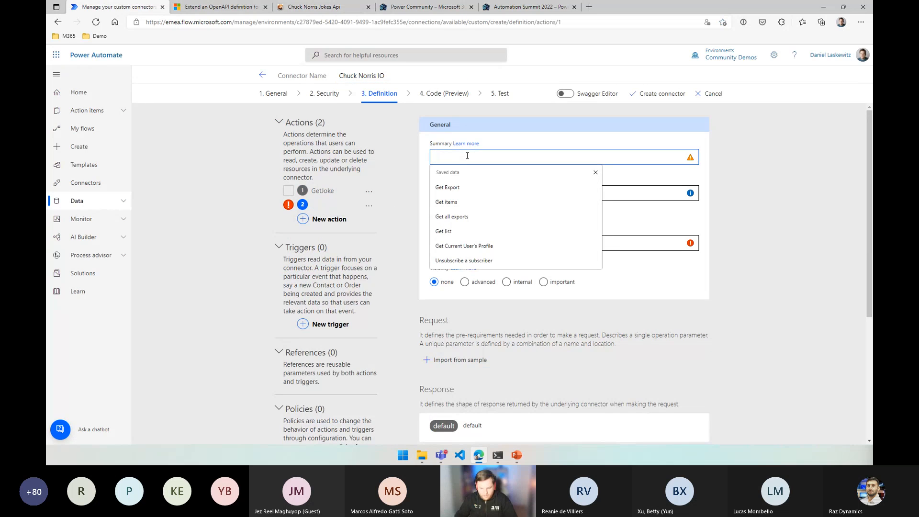
pyautogui.write('Ge')
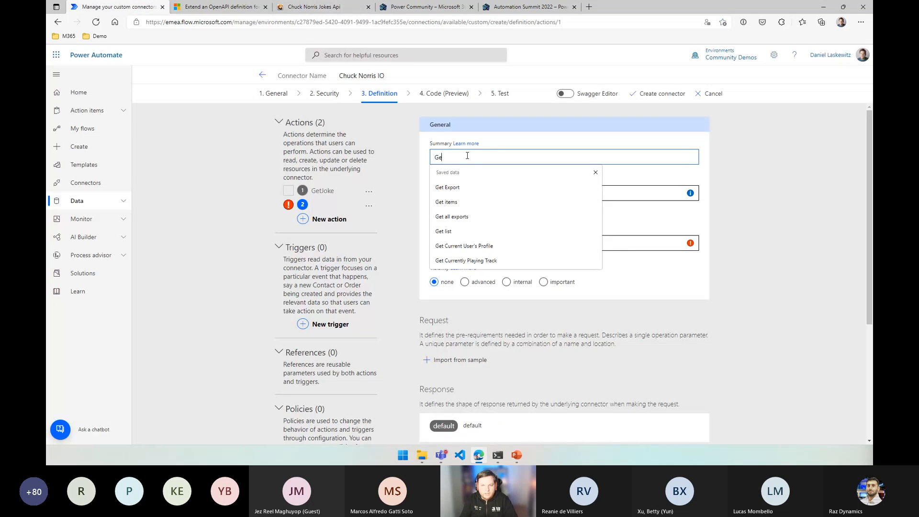
pyautogui.write('t Categories')
pyautogui.press('Tab')
pyautogui.press('Tab')
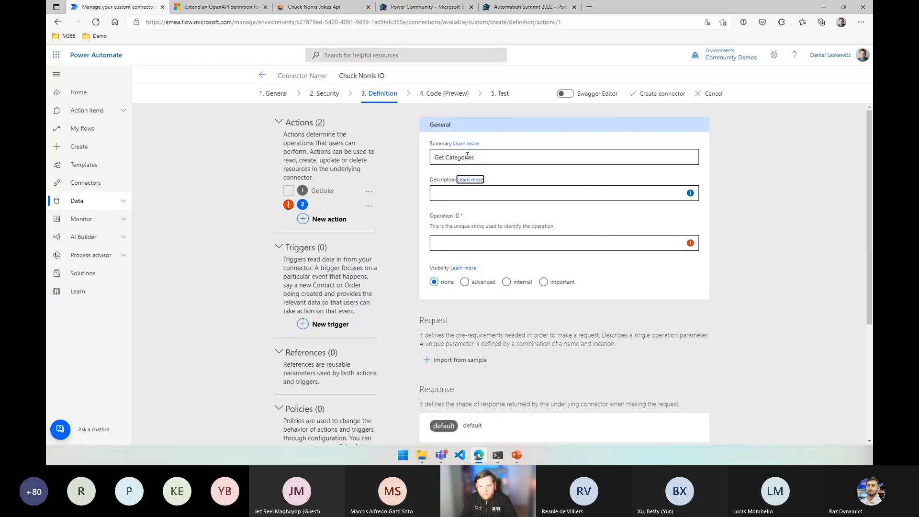
pyautogui.write('Get ca')
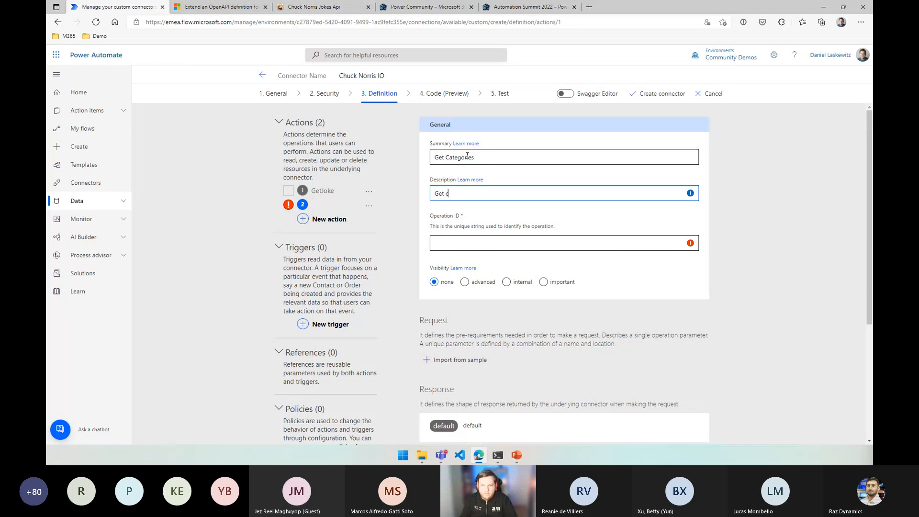
pyautogui.write('list')
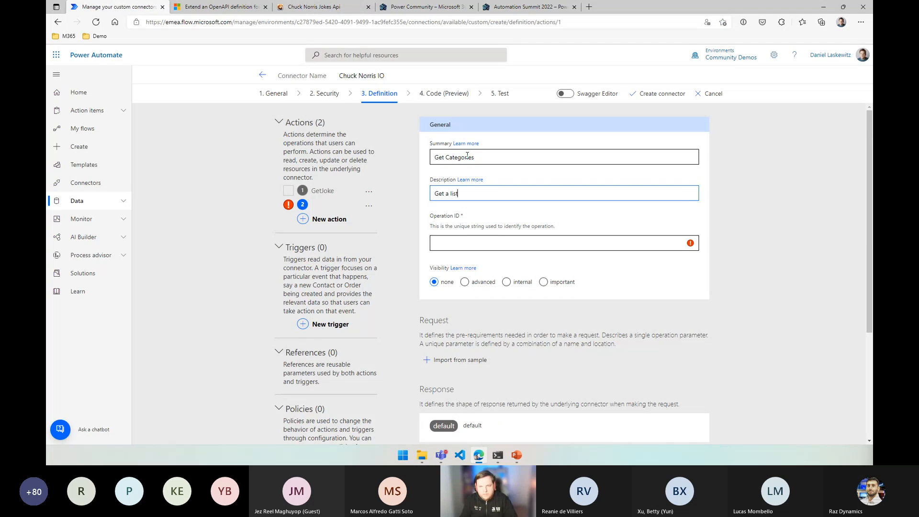
pyautogui.write(' of categories')
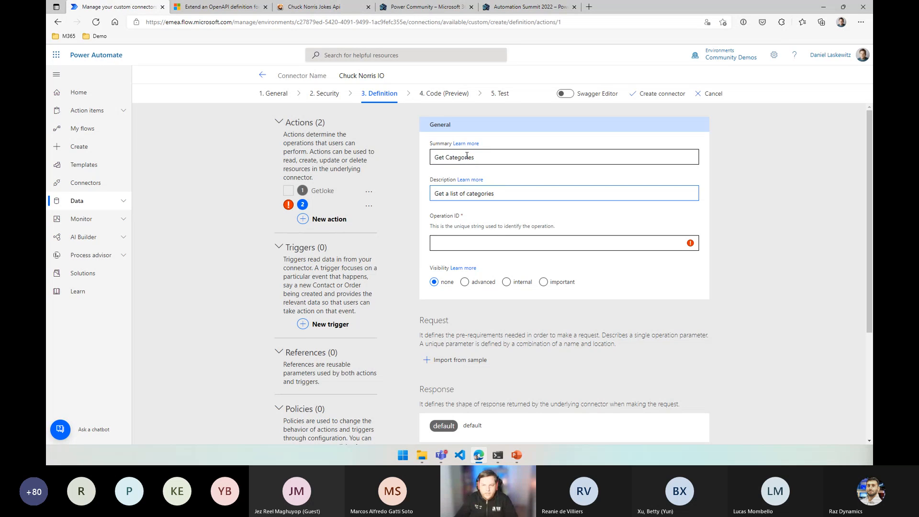
pyautogui.click(458, 240)
pyautogui.write('GetCategories')
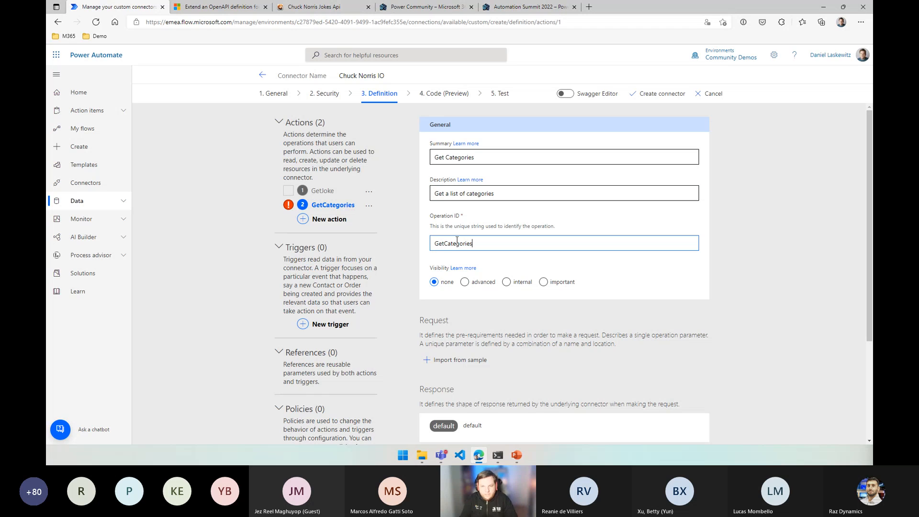
pyautogui.scroll(-3, 450, 230)
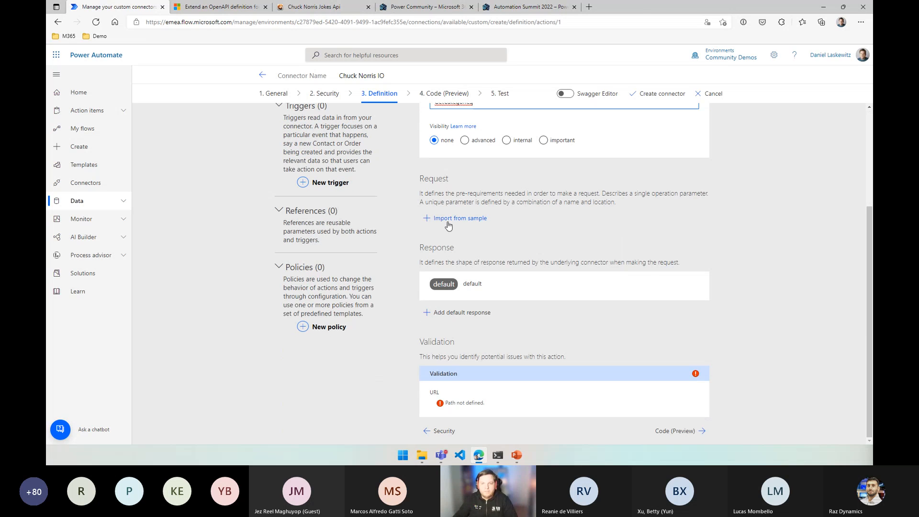
pyautogui.click(447, 223)
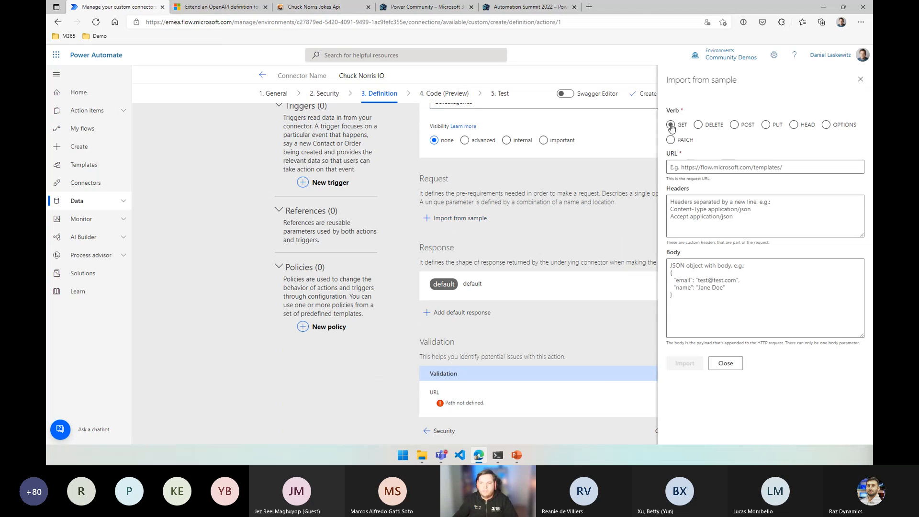
pyautogui.click(705, 168)
pyautogui.hotkey('ctrl', 'v')
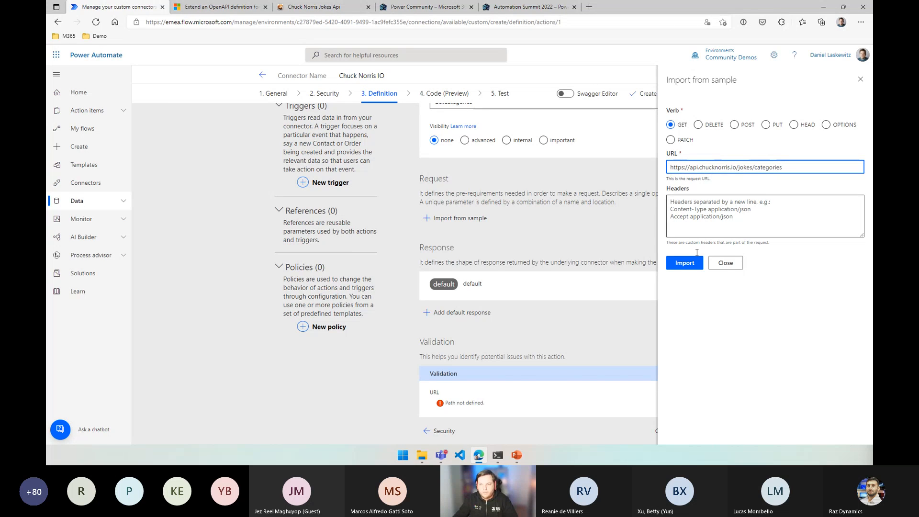
pyautogui.click(685, 262)
# - Open the GetCategories default response, check the API documentation for a categories sample response, and return to the action
pyautogui.scroll(-4, 552, 262)
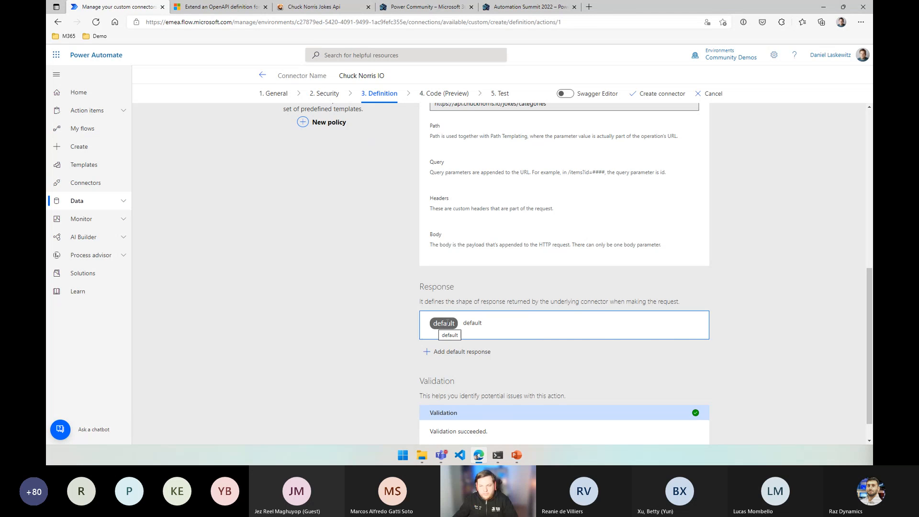
pyautogui.click(445, 324)
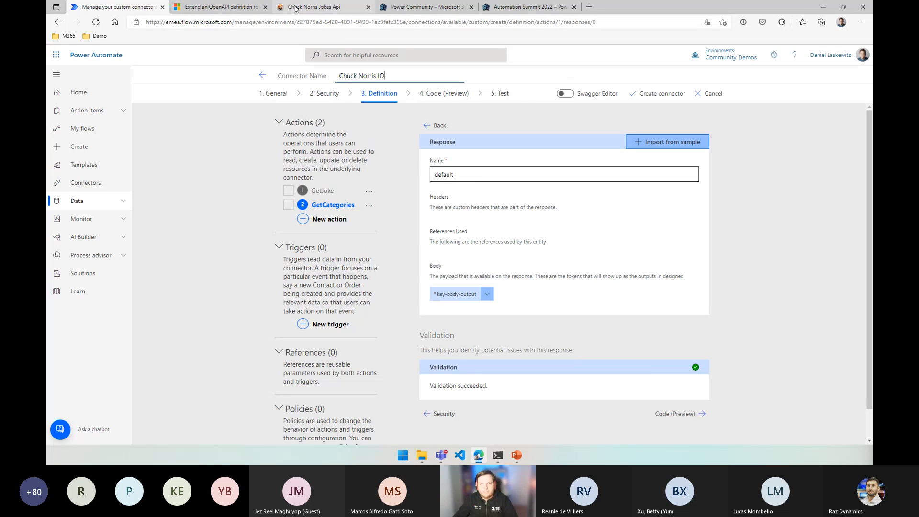
pyautogui.click(313, 7)
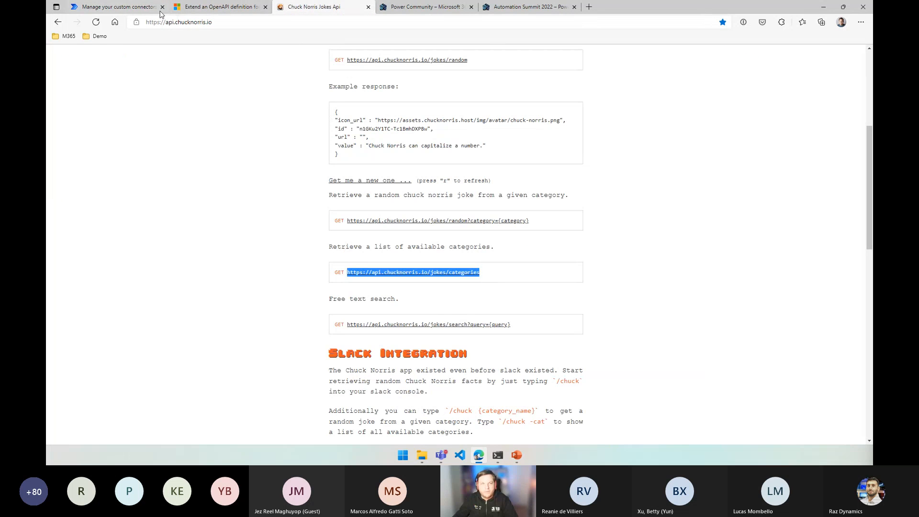
pyautogui.click(130, 12)
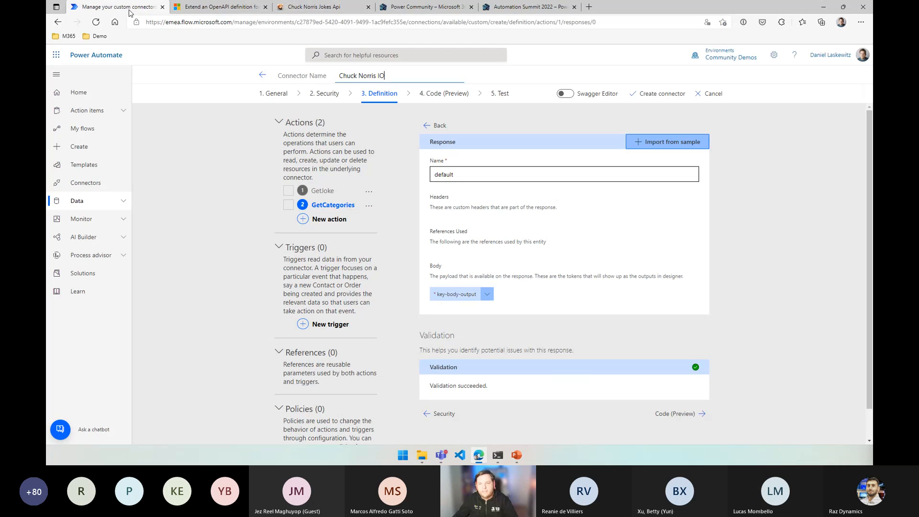
pyautogui.click(433, 125)
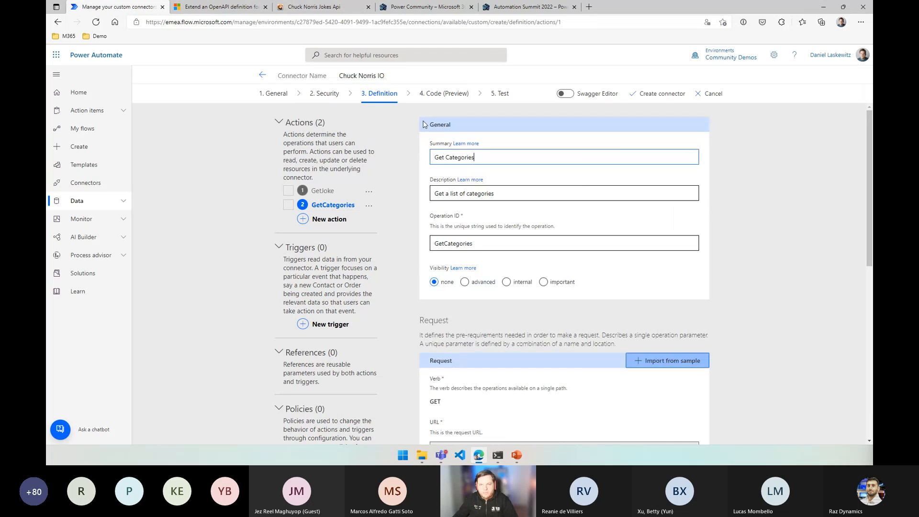
# - Create the custom connector, and go past its optional code page to the connector's test page
pyautogui.click(663, 95)
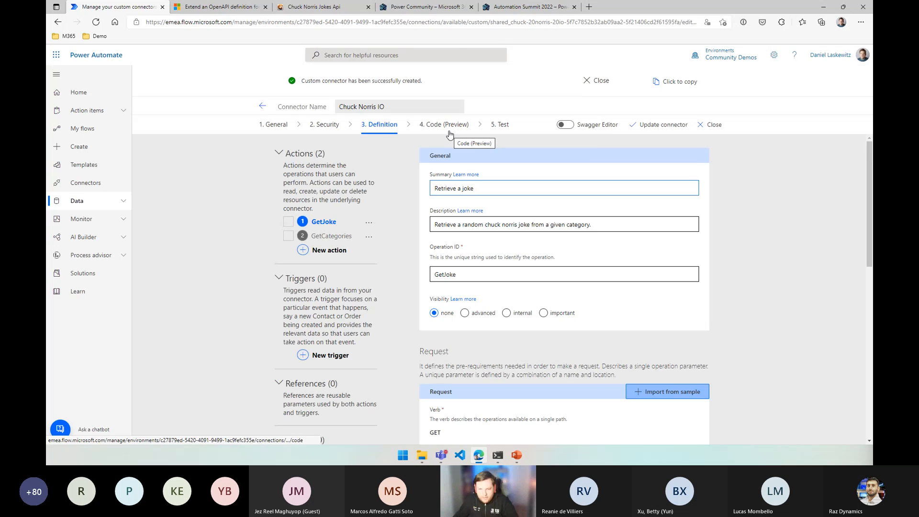
pyautogui.click(443, 93)
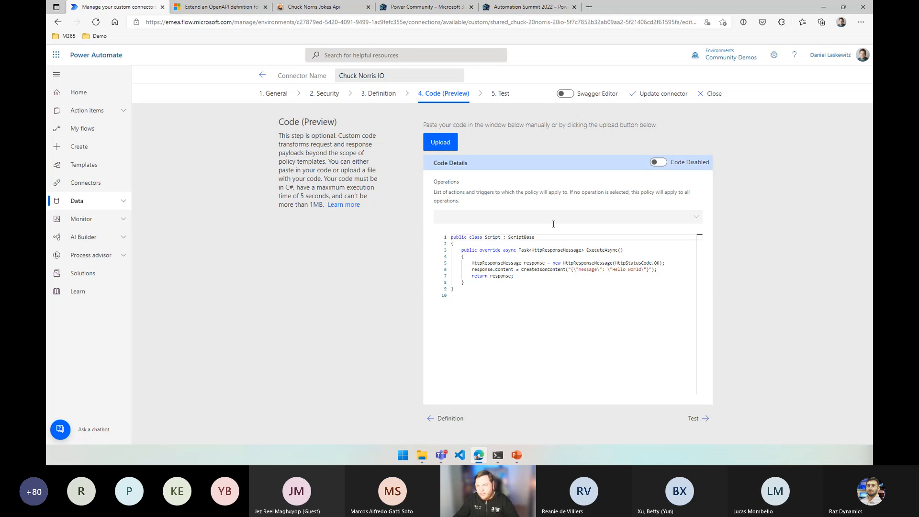
pyautogui.click(502, 94)
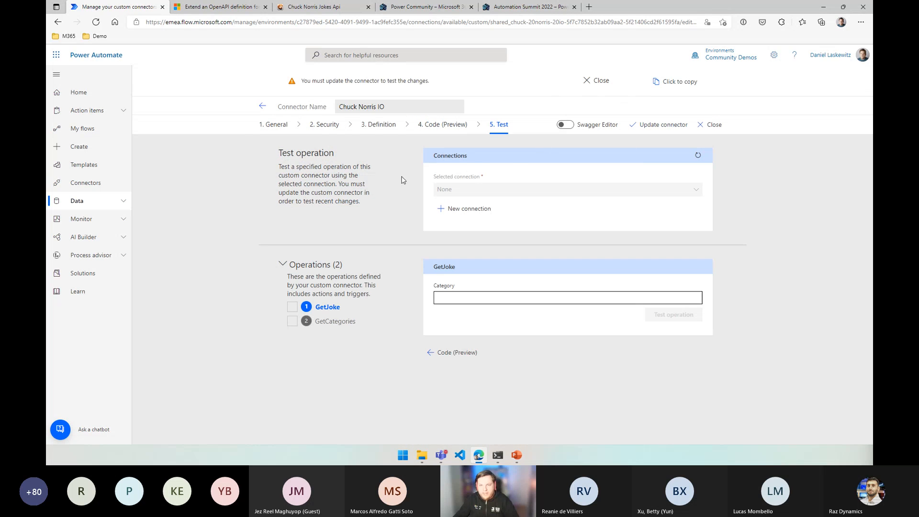
# - Create a new connection for the connector and test the GetJoke operation with the category left empty, reviewing its response
pyautogui.click(476, 212)
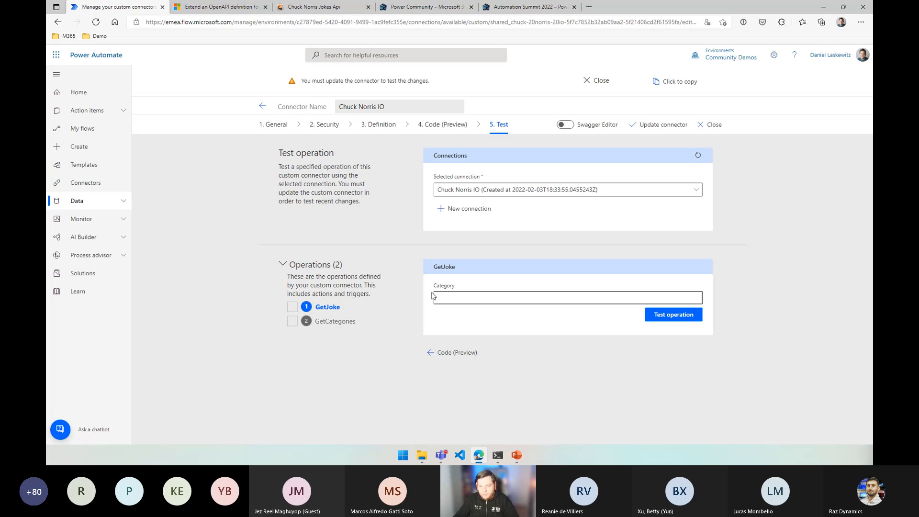
pyautogui.click(674, 314)
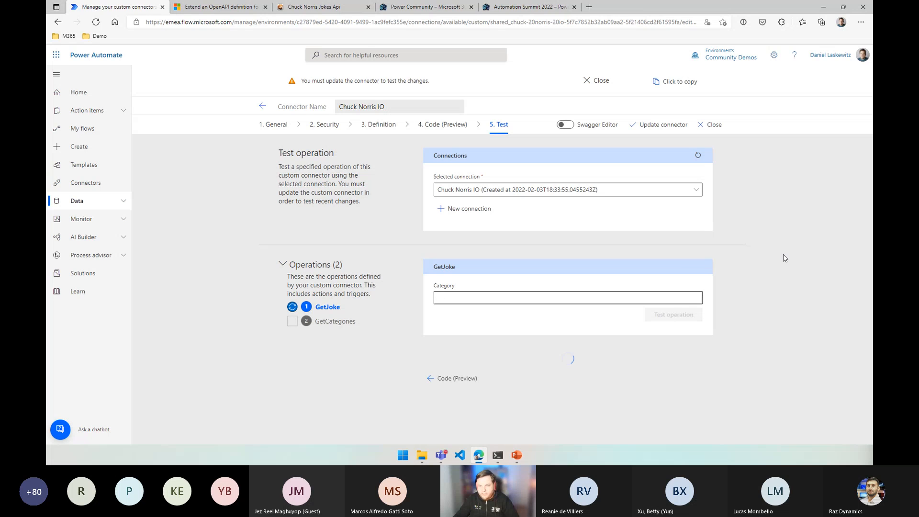
pyautogui.scroll(-4, 502, 277)
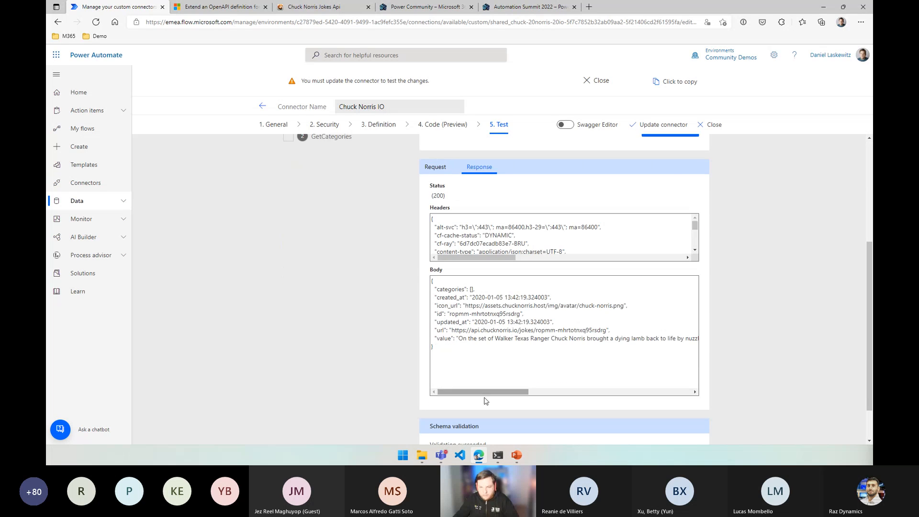
pyautogui.scroll(3, 479, 341)
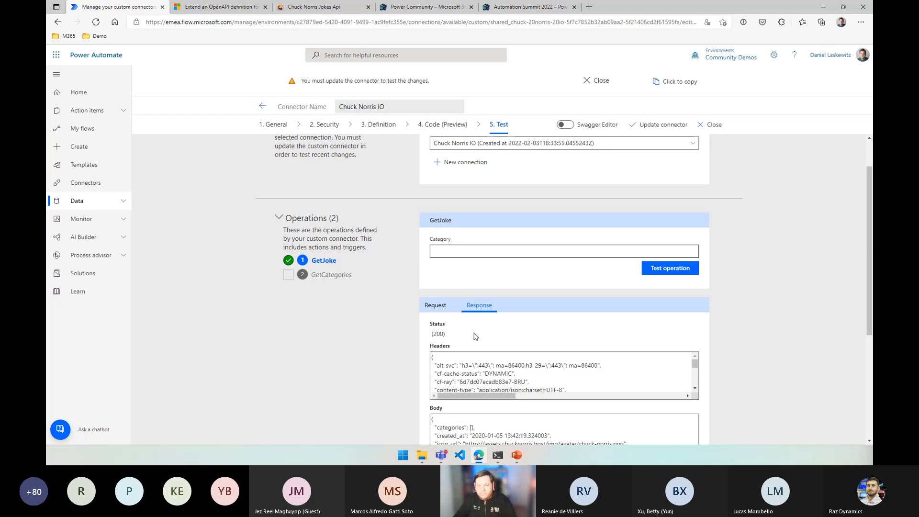
pyautogui.scroll(-2, 573, 328)
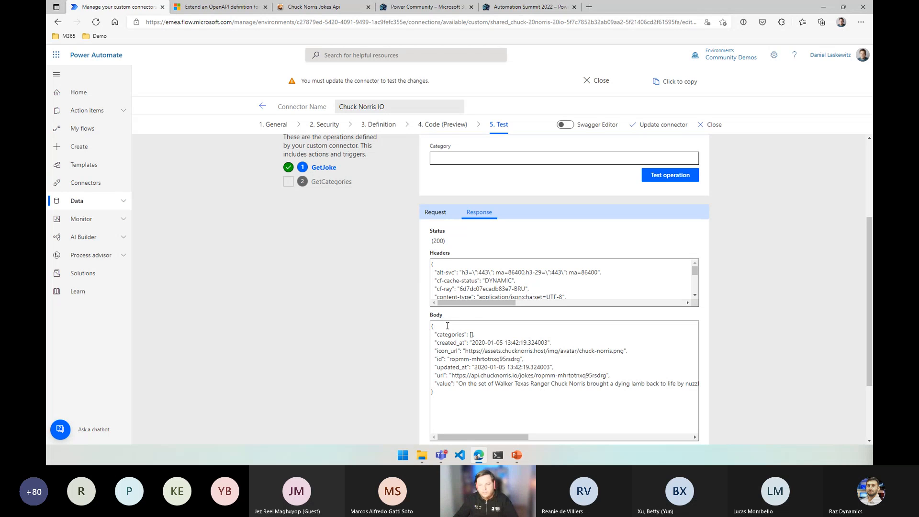
pyautogui.scroll(1, 365, 238)
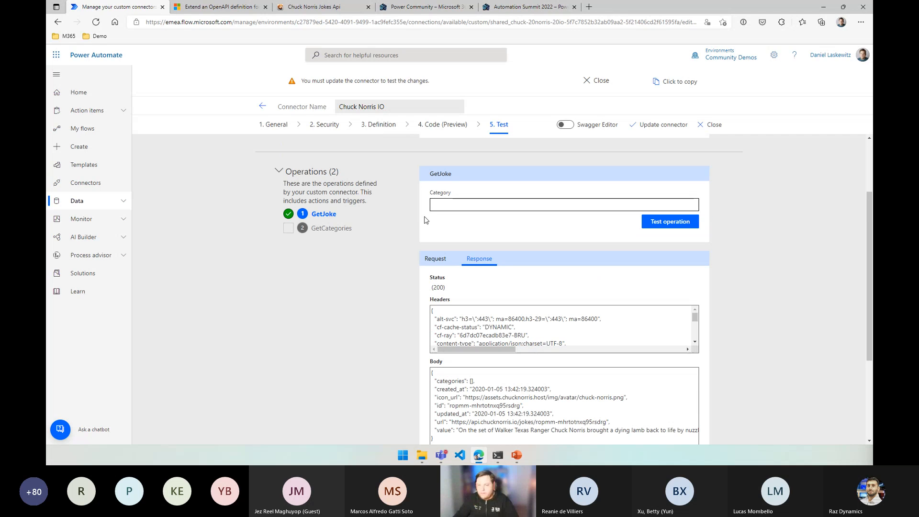
# - Test the GetCategories operation using the same connection
pyautogui.click(336, 228)
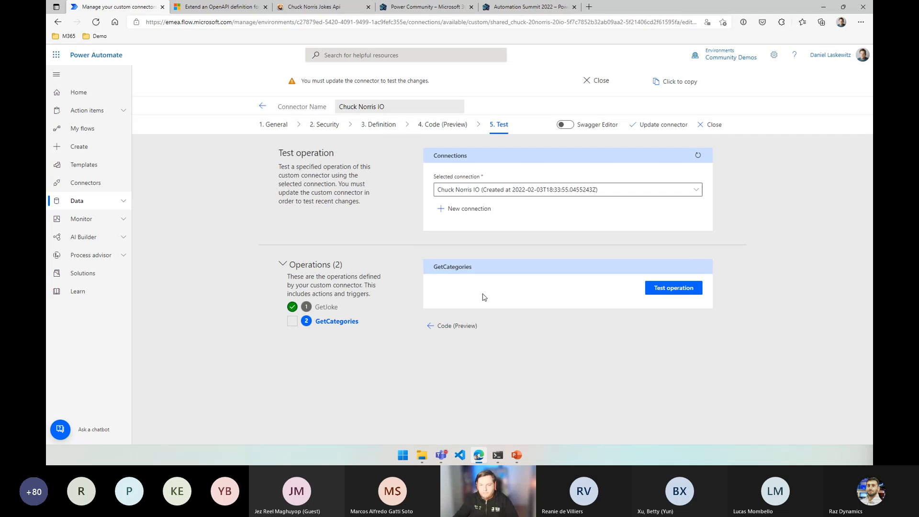
pyautogui.click(667, 289)
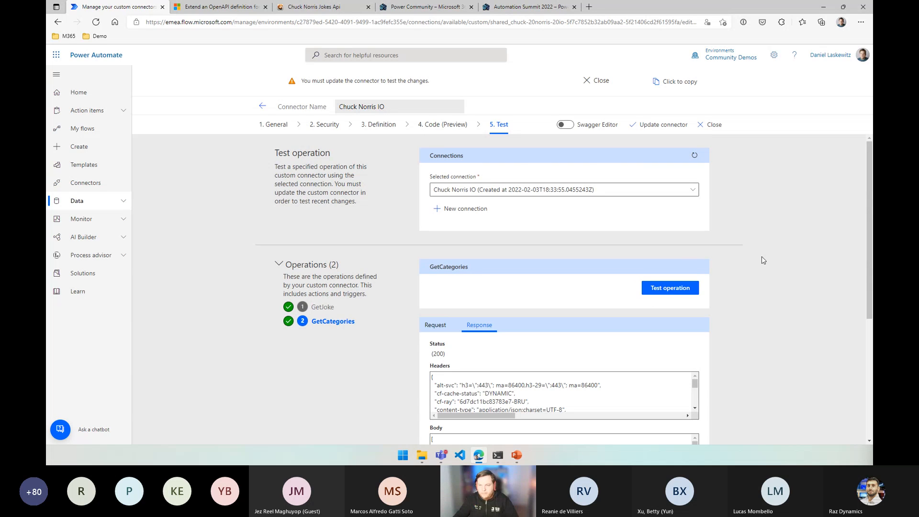
# - Review the category list in the body of the GetCategories test response
pyautogui.scroll(-4, 761, 260)
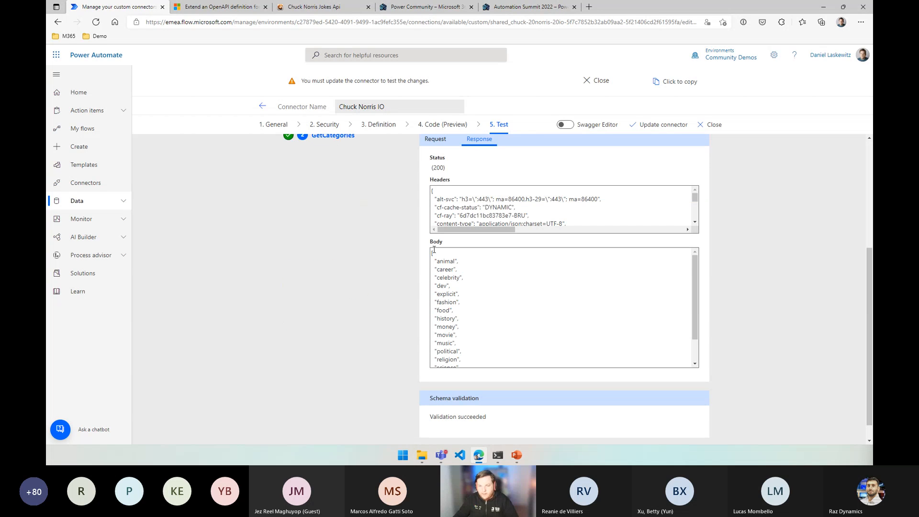
pyautogui.scroll(-2, 464, 299)
pyautogui.moveTo(455, 362); pyautogui.dragTo(427, 244)
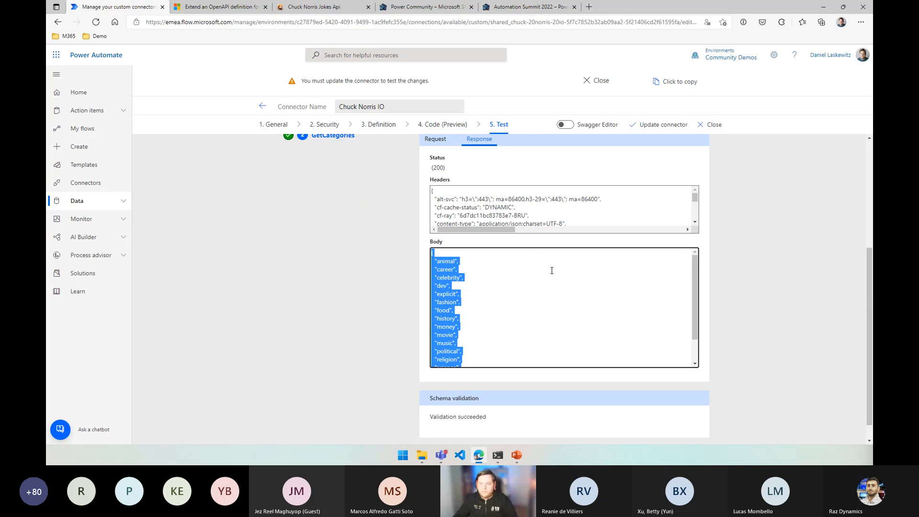
pyautogui.click(751, 269)
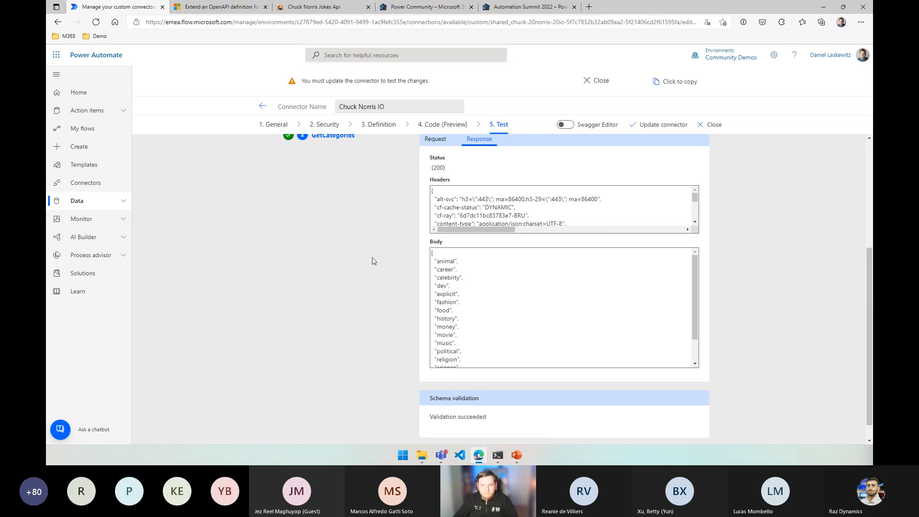
pyautogui.scroll(2, 375, 263)
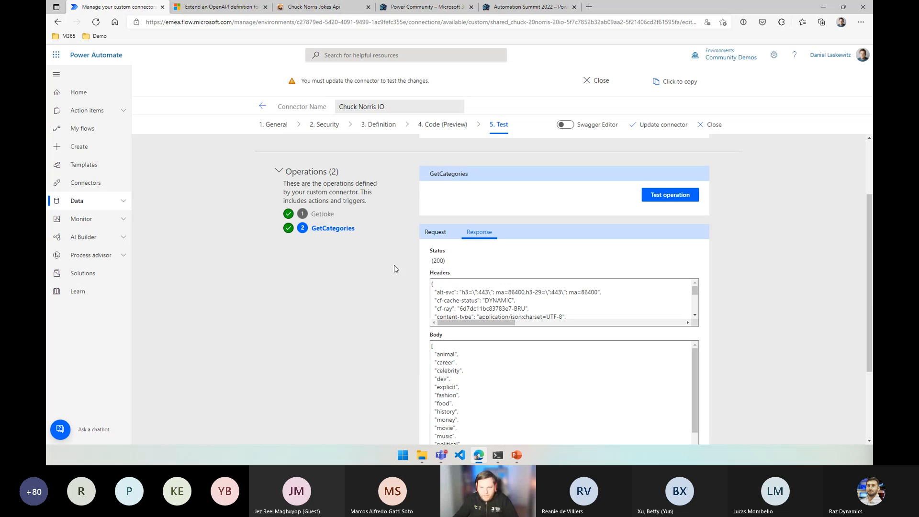
# - Test the GetJoke operation with the category "animal" and review the response body
pyautogui.click(322, 213)
pyautogui.click(480, 202)
pyautogui.write('animal')
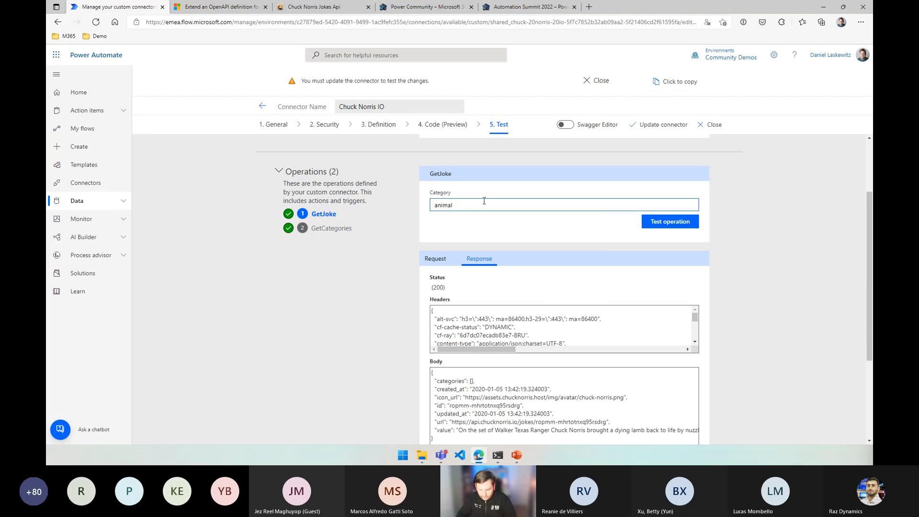
pyautogui.click(670, 223)
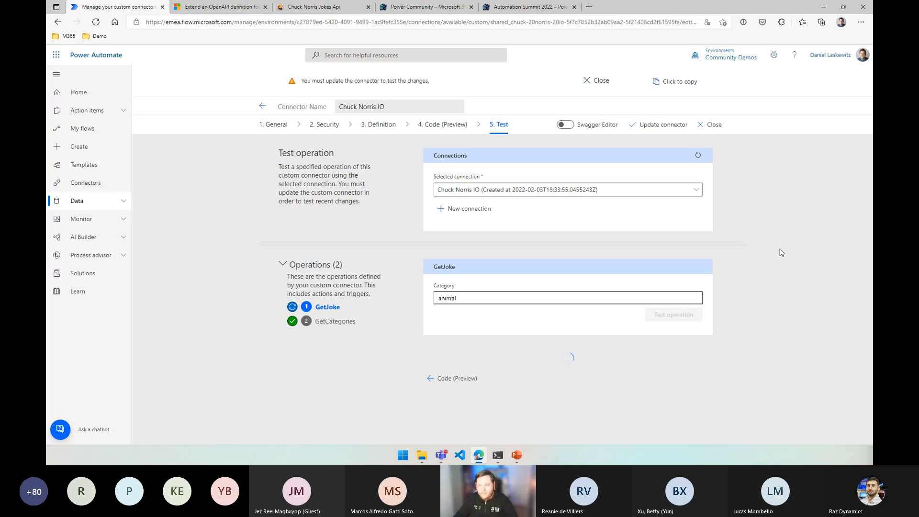
pyautogui.scroll(-3, 501, 280)
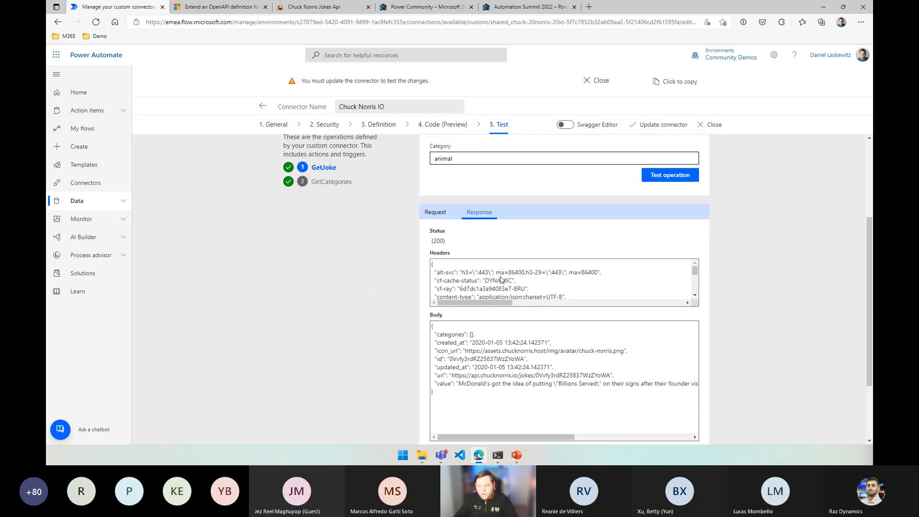
pyautogui.scroll(-2, 501, 280)
pyautogui.moveTo(547, 345); pyautogui.dragTo(509, 351)
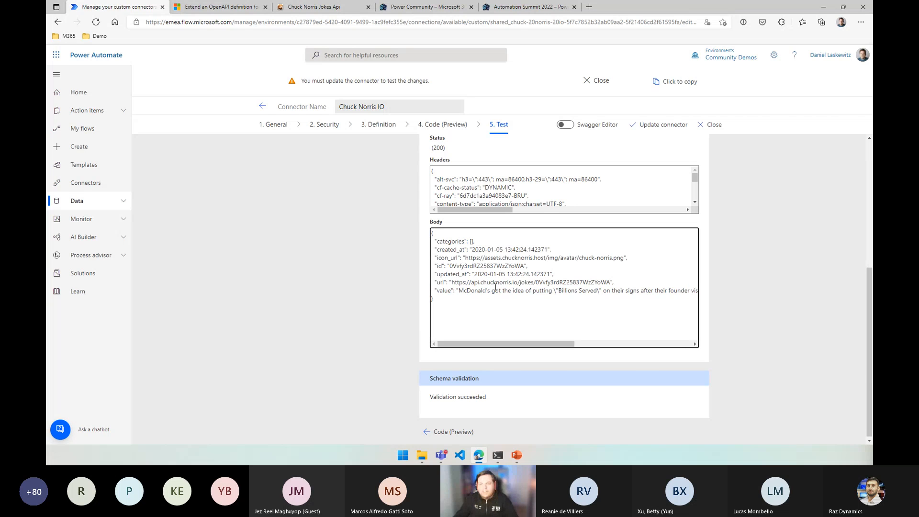
pyautogui.scroll(5, 503, 140)
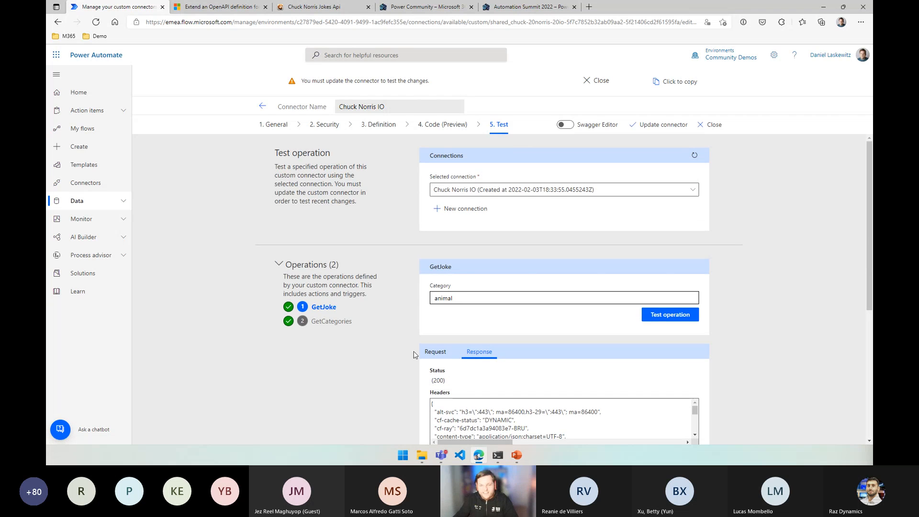
# - Import the JSON list of categories as the sample body for the default response of the GetCategories action in the connector definition
pyautogui.click(379, 125)
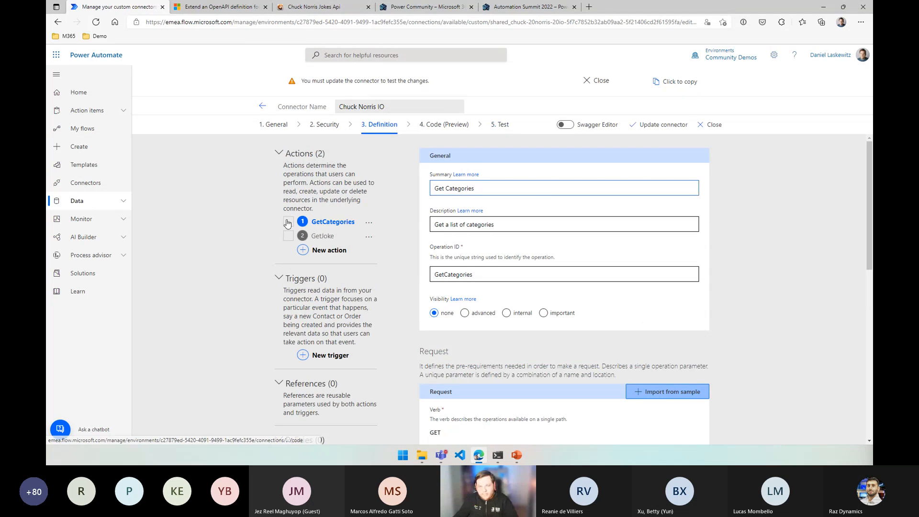
pyautogui.scroll(-3, 522, 269)
pyautogui.scroll(-4, 522, 269)
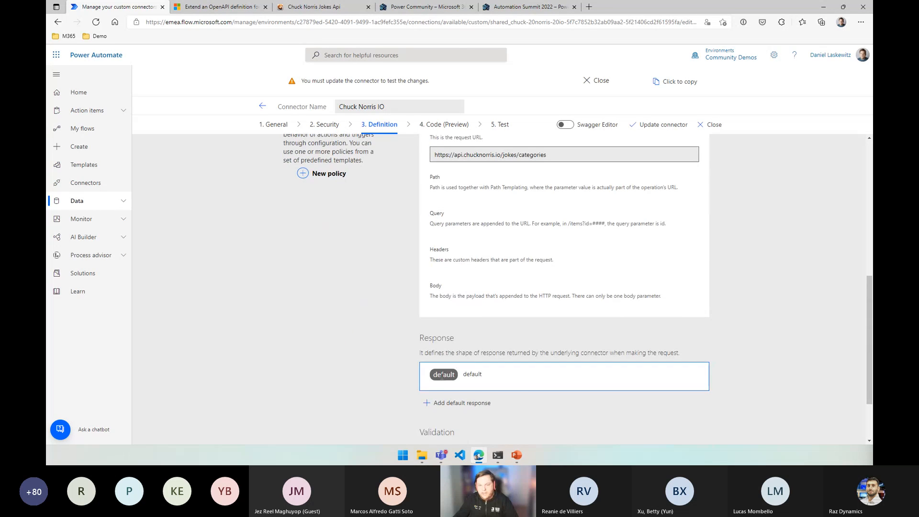
pyautogui.click(443, 374)
pyautogui.click(674, 173)
pyautogui.click(689, 185)
pyautogui.hotkey('ctrl', 'v')
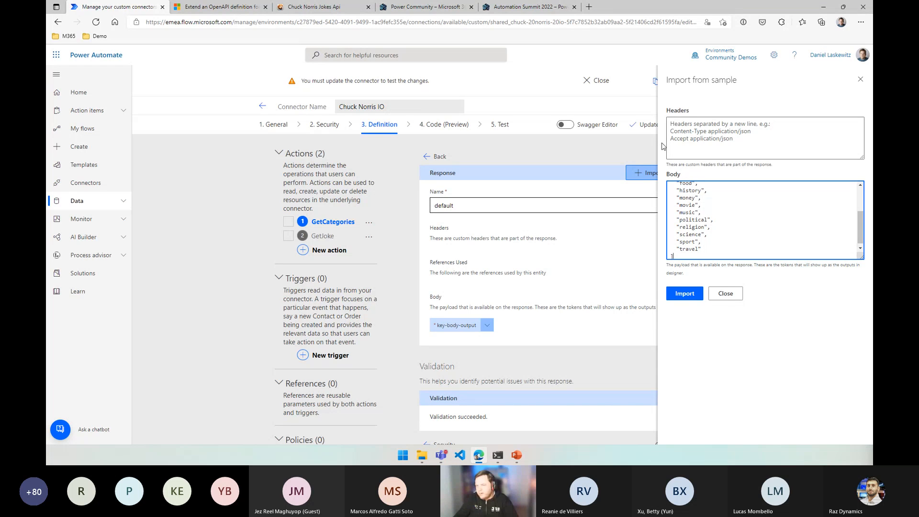
pyautogui.click(684, 293)
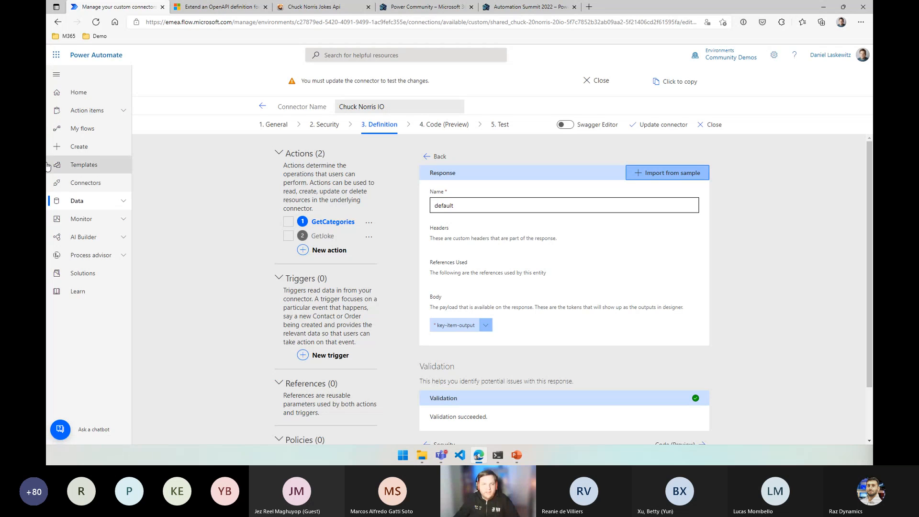
# - Create an instant cloud flow named "Chuck" that is triggered manually
pyautogui.click(79, 128)
pyautogui.click(168, 75)
pyautogui.click(186, 170)
pyautogui.click(521, 166)
pyautogui.write('chuck')
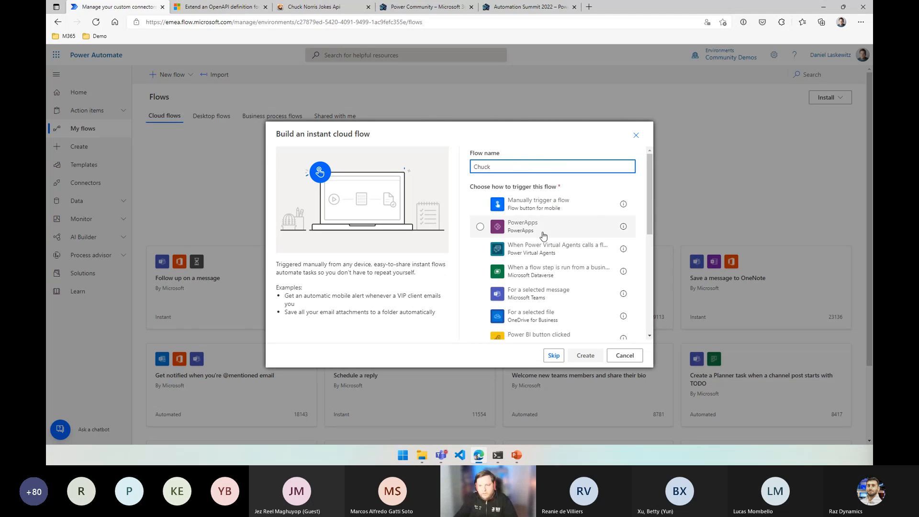
pyautogui.click(520, 207)
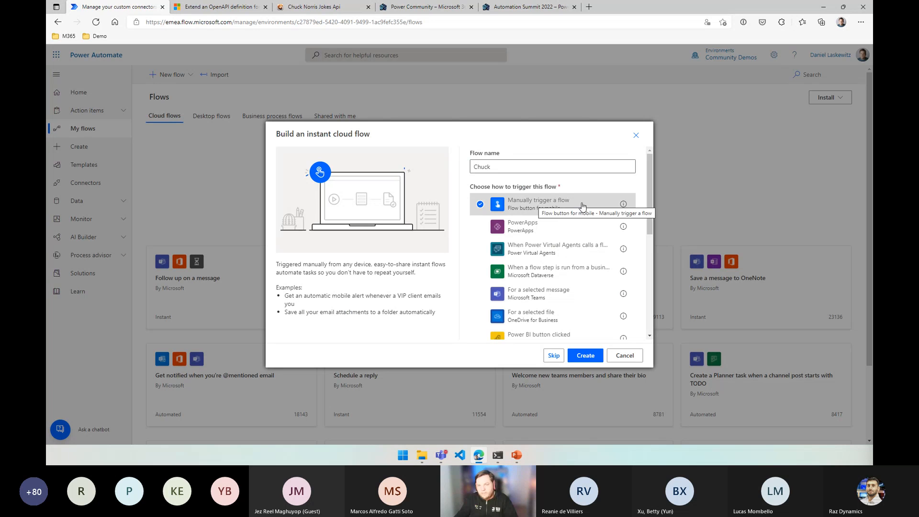
pyautogui.click(582, 359)
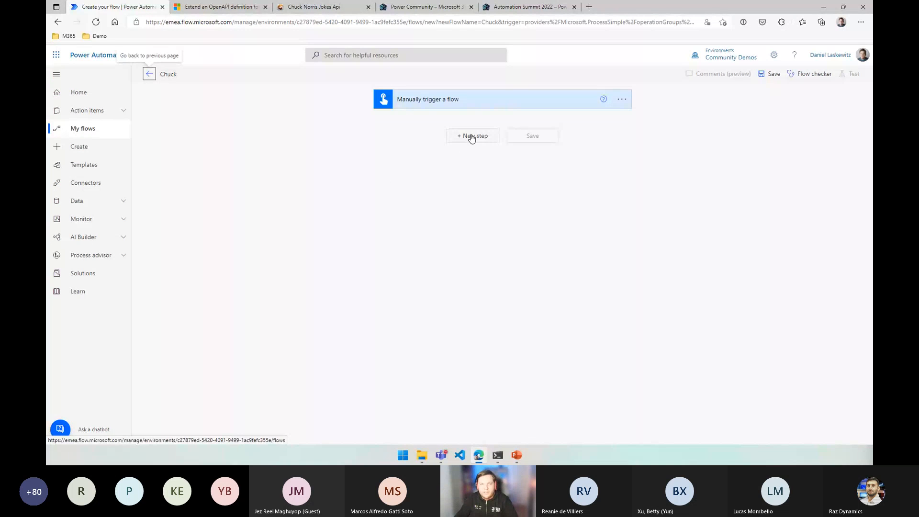
# - Add the Get Categories action from the custom connector Chuck Norris IO as the flow's first step after the trigger
pyautogui.click(471, 137)
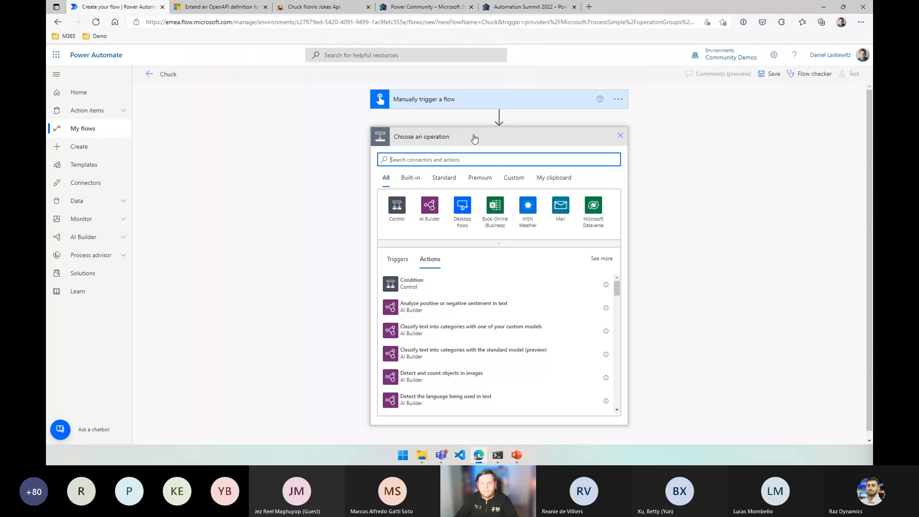
pyautogui.click(512, 178)
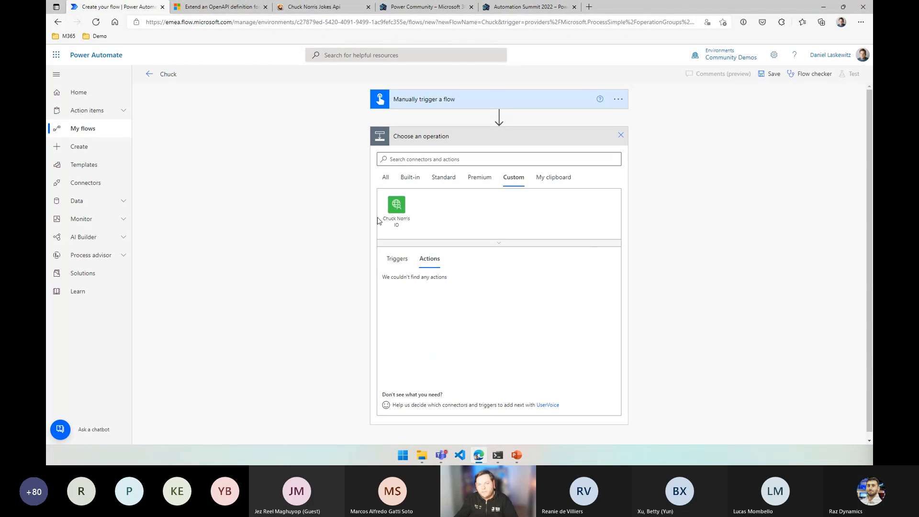
pyautogui.click(394, 211)
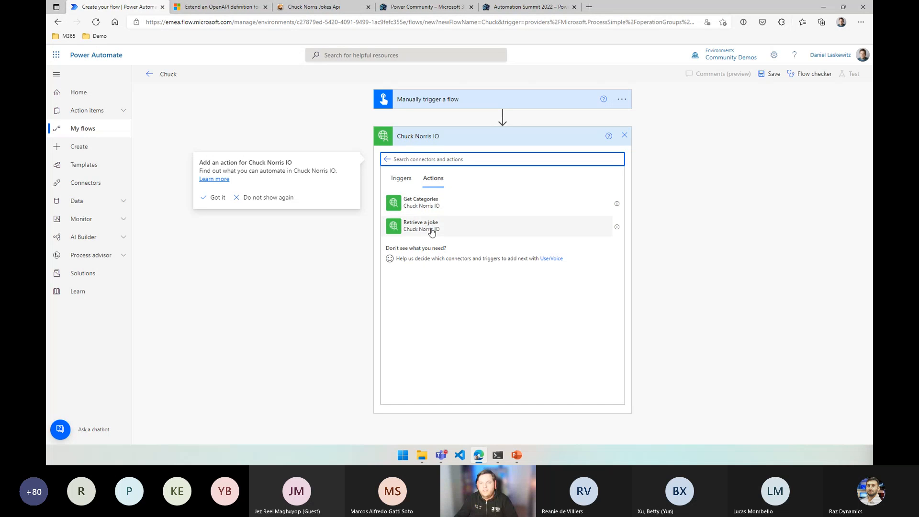
pyautogui.click(423, 209)
pyautogui.click(423, 209)
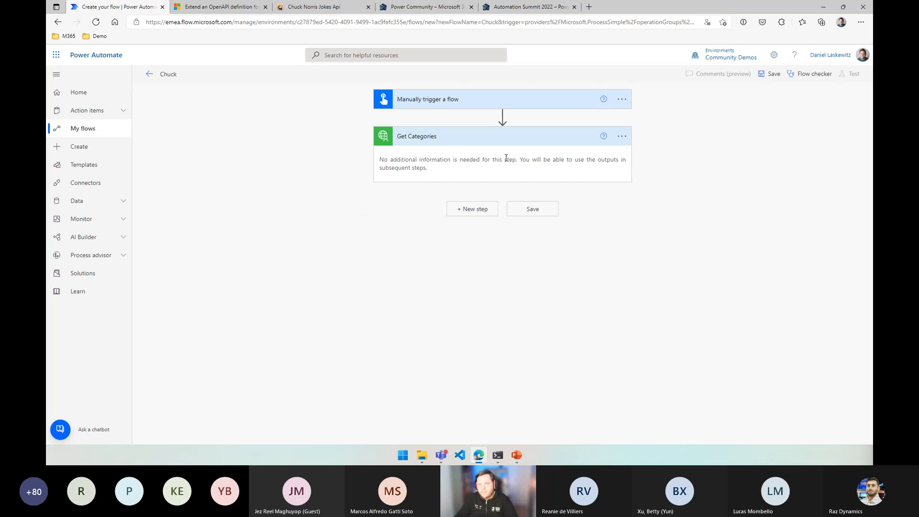
# - Add the custom connector's Retrieve a joke action with the category "animal" after Get Categories, and save the flow
pyautogui.click(470, 209)
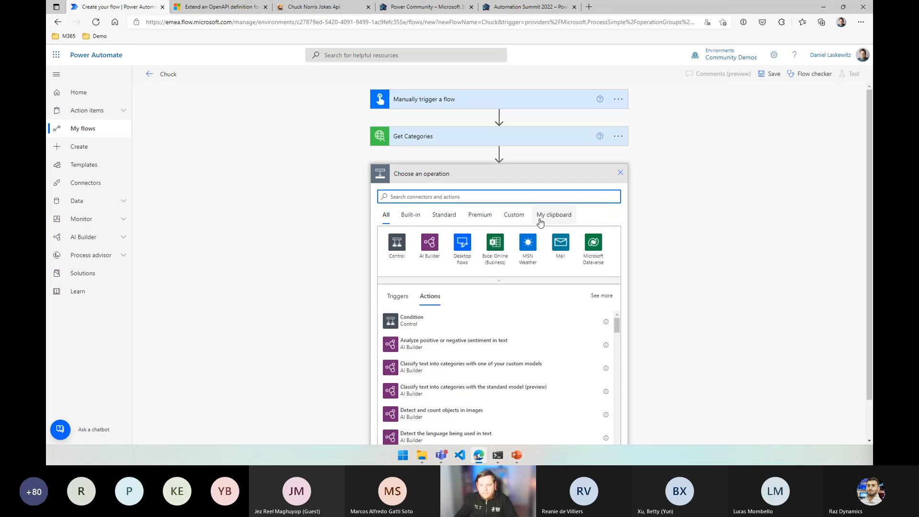
pyautogui.click(509, 218)
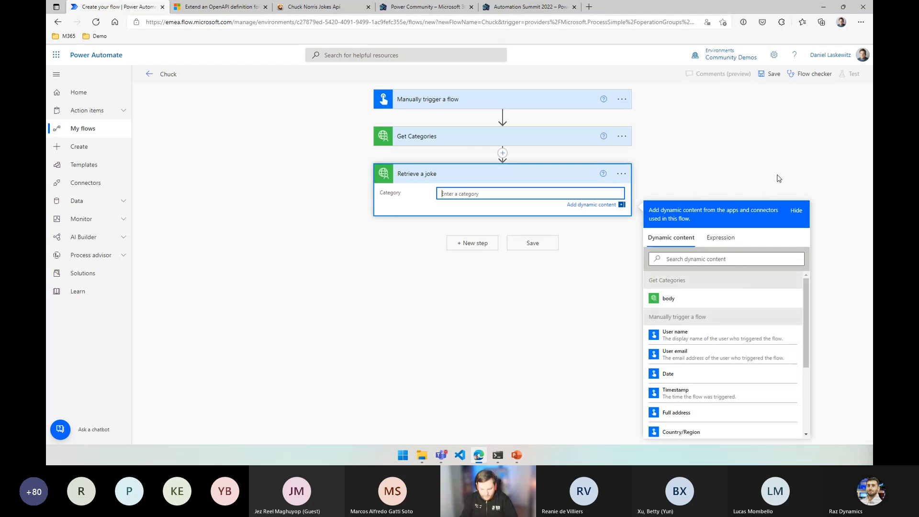
pyautogui.write('animal')
pyautogui.click(536, 243)
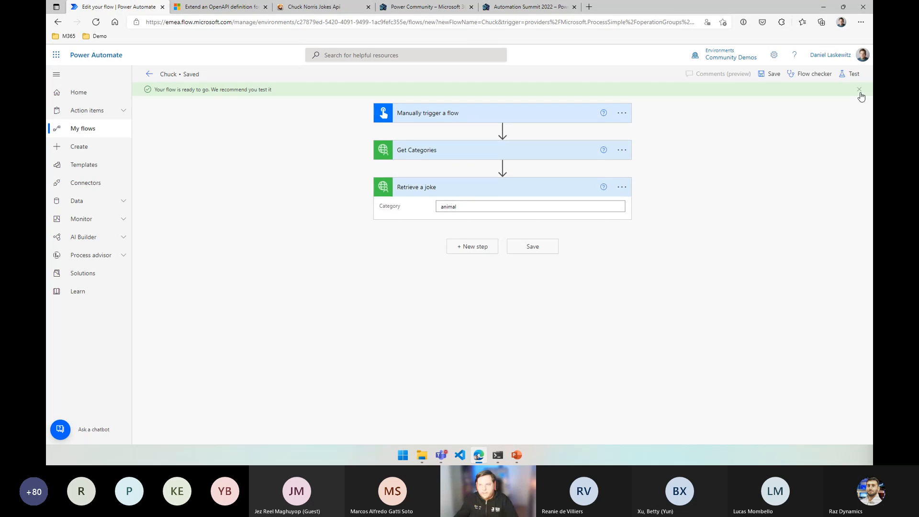
# - Test the Chuck flow manually by running it, and go to the details of the run
pyautogui.click(850, 78)
pyautogui.click(755, 99)
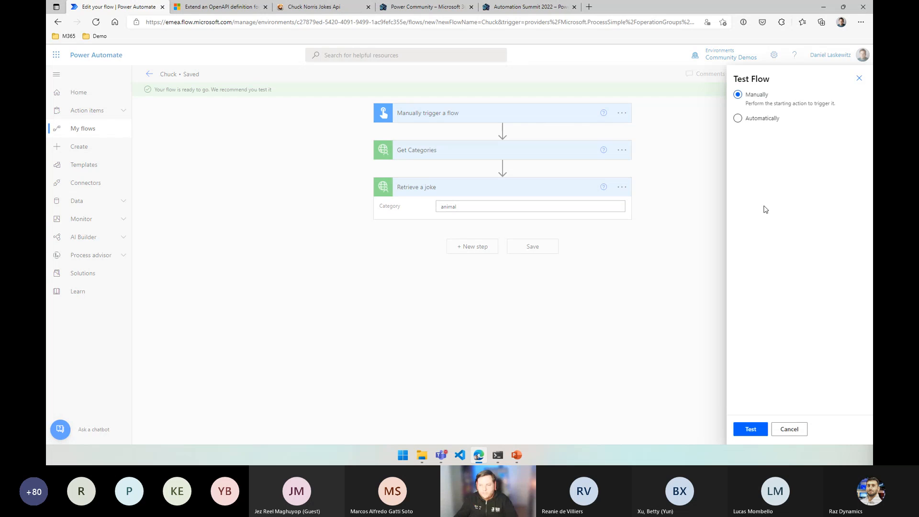
pyautogui.click(741, 429)
pyautogui.click(757, 431)
pyautogui.click(758, 431)
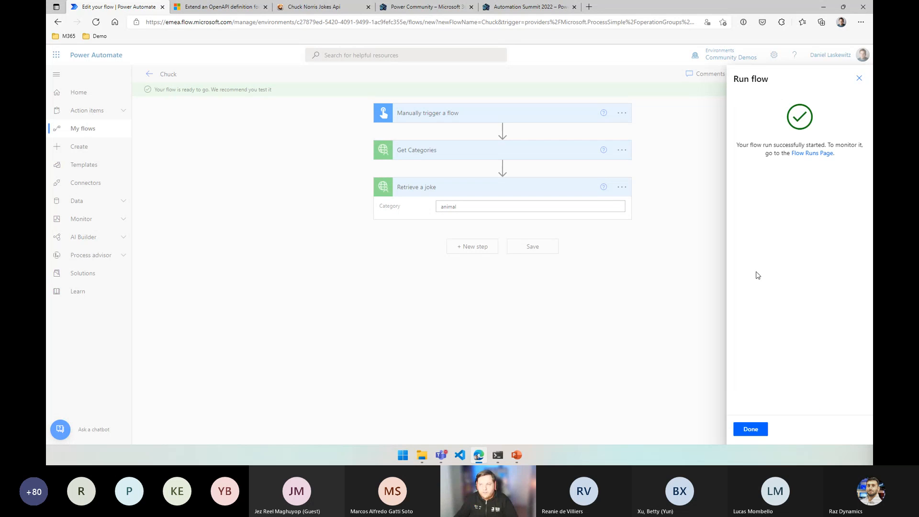
pyautogui.click(757, 429)
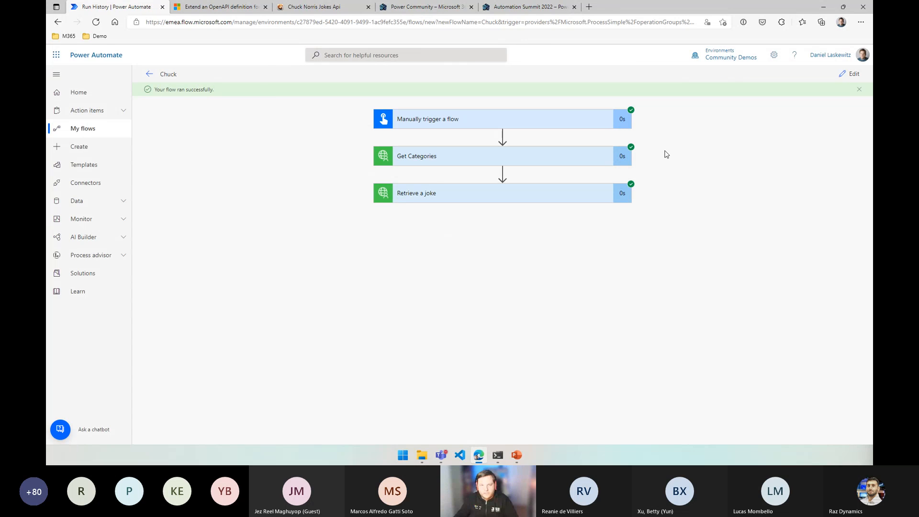
# - Inspect the category outputs of Get Categories and the inputs and outputs of Retrieve a joke in the flow run
pyautogui.click(429, 156)
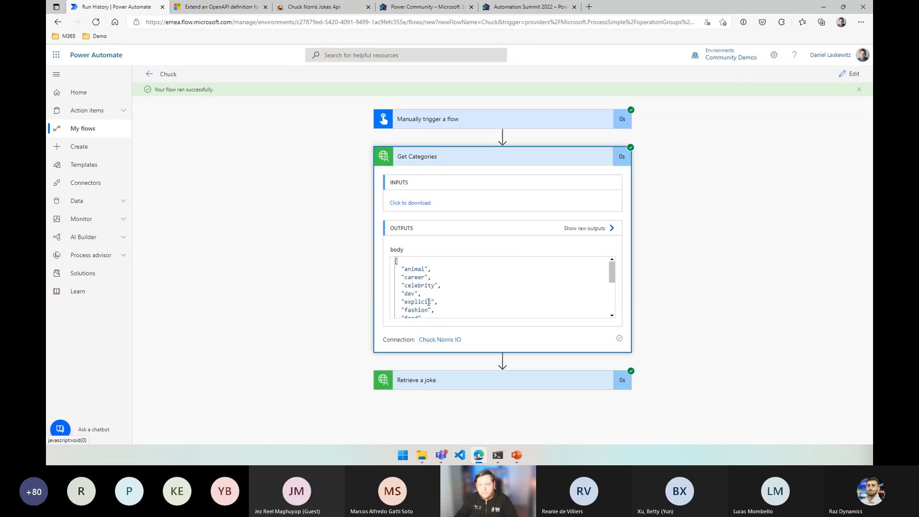
pyautogui.moveTo(612, 273); pyautogui.dragTo(613, 311)
pyautogui.scroll(3, 429, 293)
pyautogui.click(462, 380)
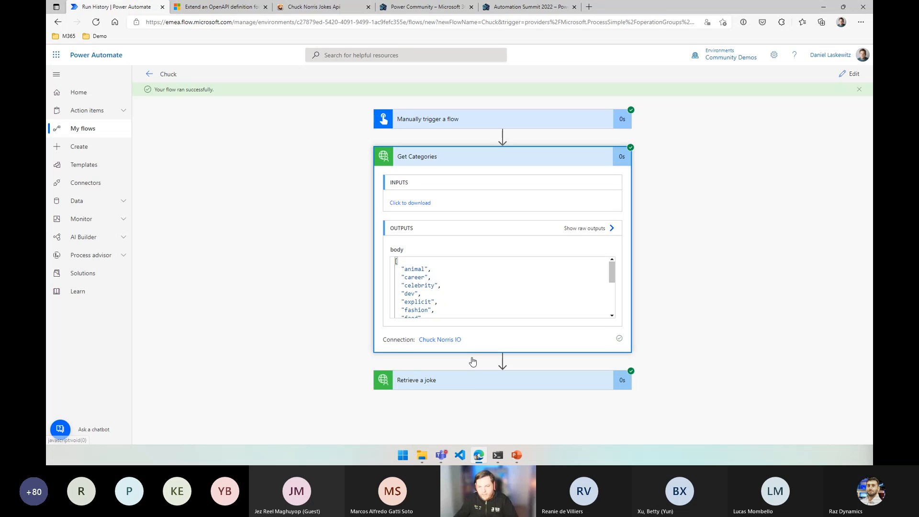
pyautogui.scroll(-5, 597, 265)
pyautogui.scroll(-3, 739, 229)
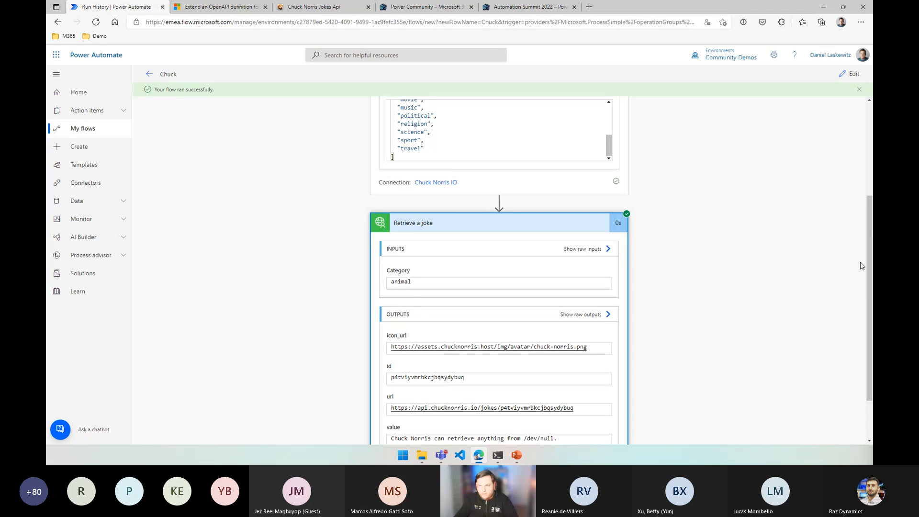
pyautogui.scroll(-2, 575, 294)
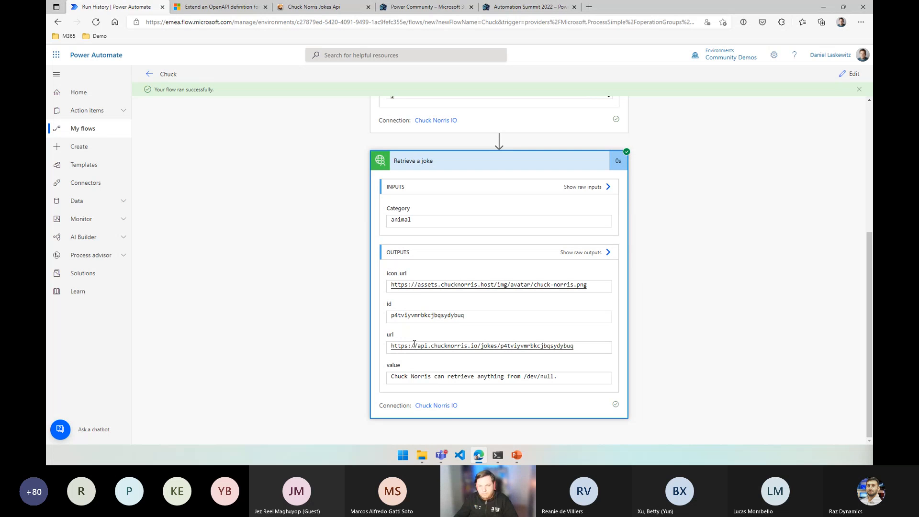
# - Open the joke's url output in a new browser tab to check the joke text, and return to the flow run
pyautogui.moveTo(585, 346); pyautogui.dragTo(362, 354)
pyautogui.hotkey('ctrl', 'c')
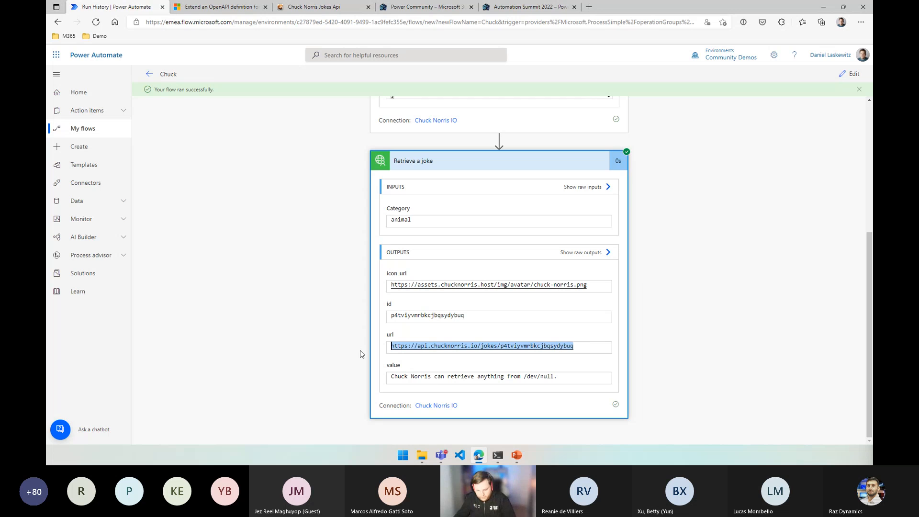
pyautogui.hotkey('ctrl', 't')
pyautogui.hotkey('ctrl', 'v')
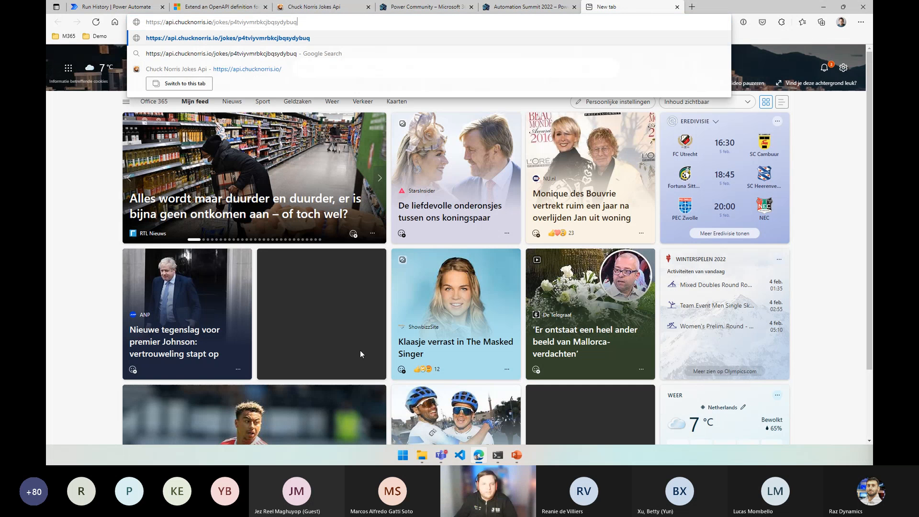
pyautogui.press('Return')
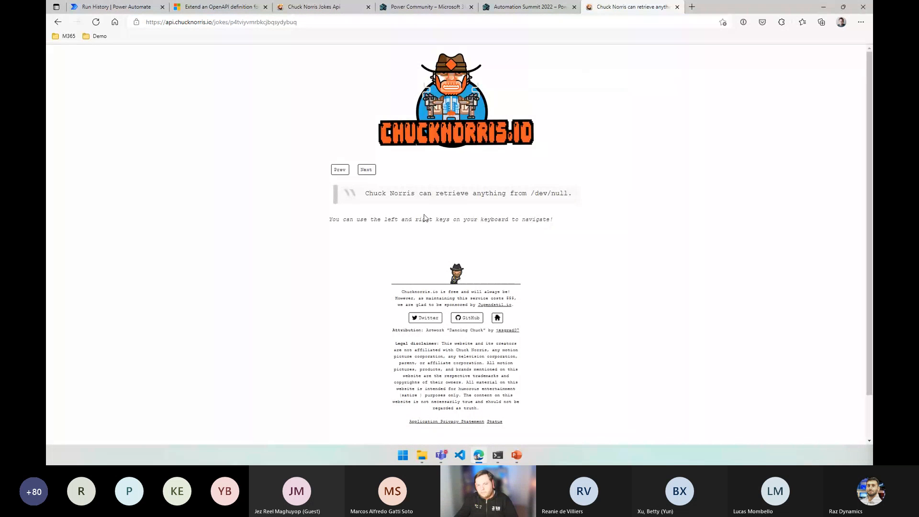
pyautogui.moveTo(365, 193); pyautogui.dragTo(567, 193)
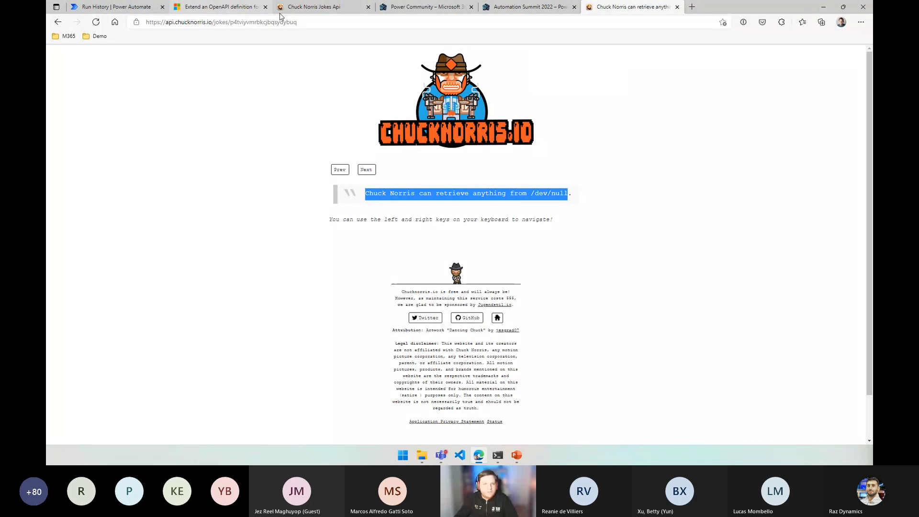
pyautogui.click(126, 6)
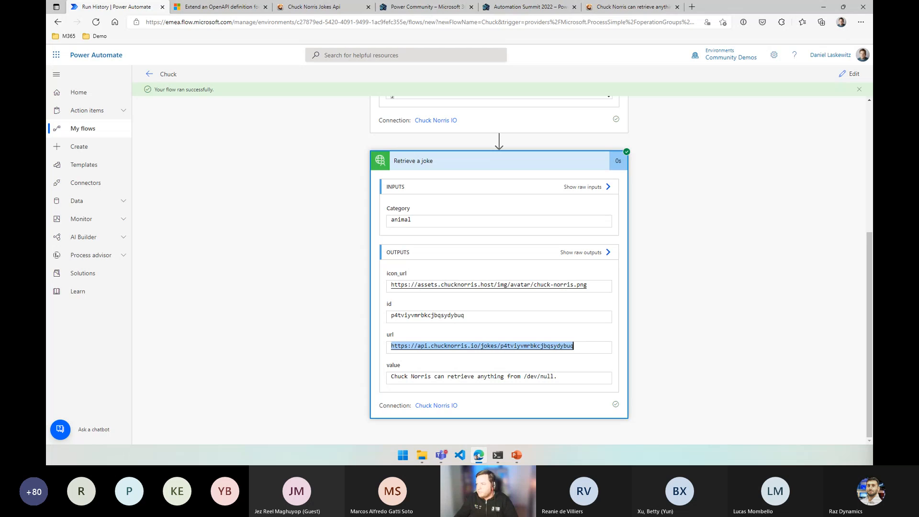
# - Switch to PowerPoint and start the slide show from the current slide
pyautogui.hotkey('alt', 'Tab')
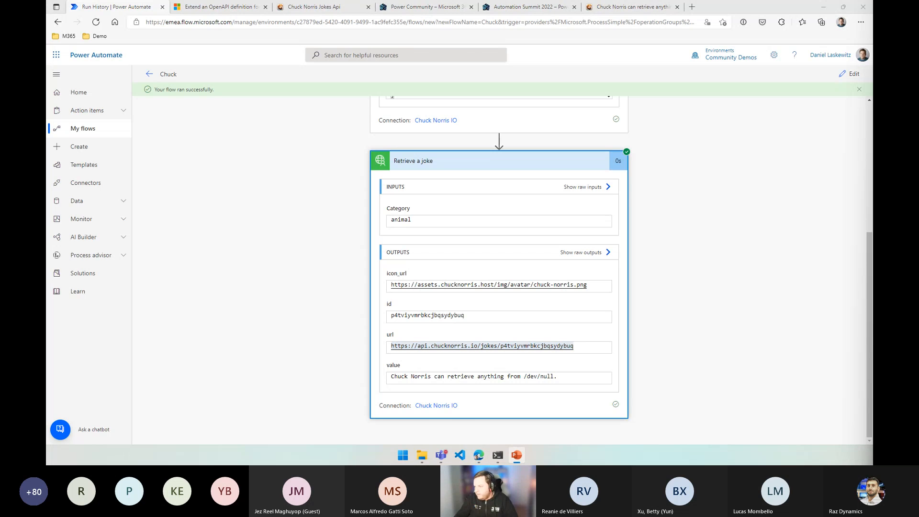
pyautogui.hotkey('shift', 'F5')
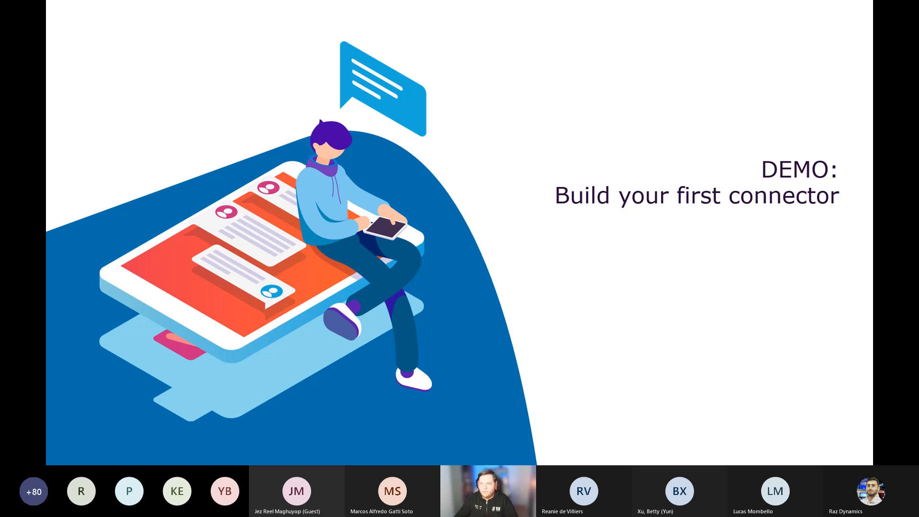